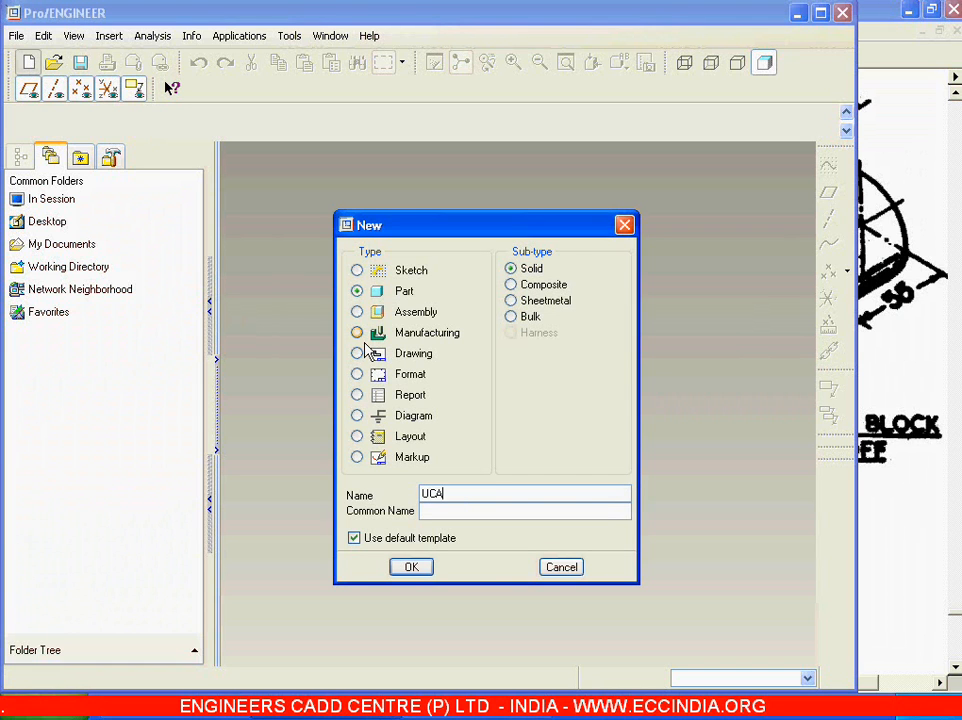
Create a design assembly named UCA and place centre_block.prt in it with the Default constraint.
left_click(385, 315)
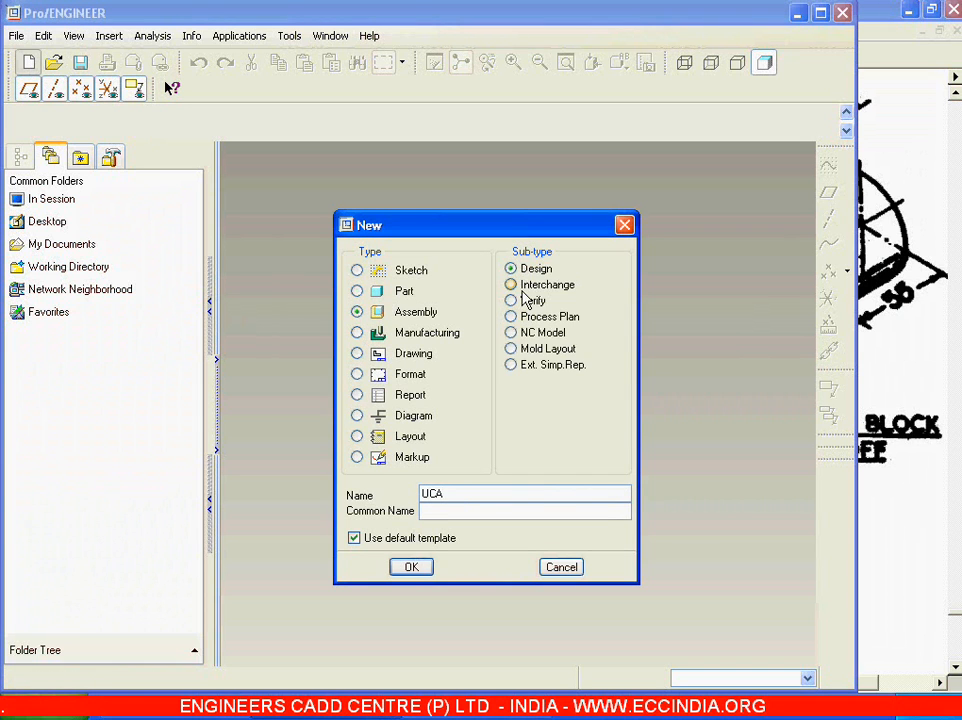
left_click(418, 566)
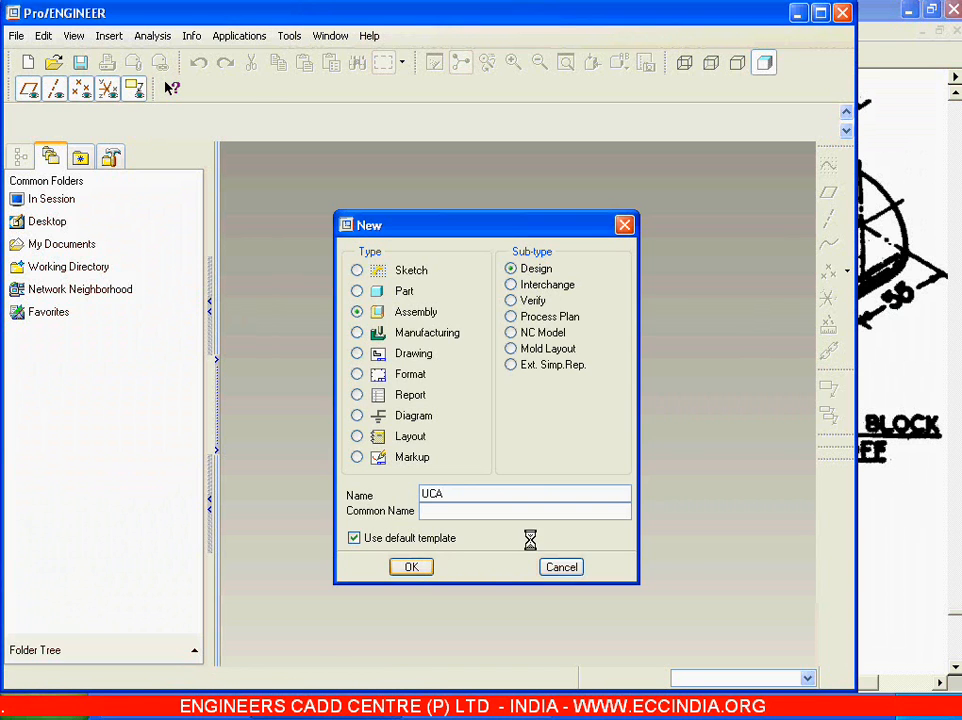
left_click(802, 431)
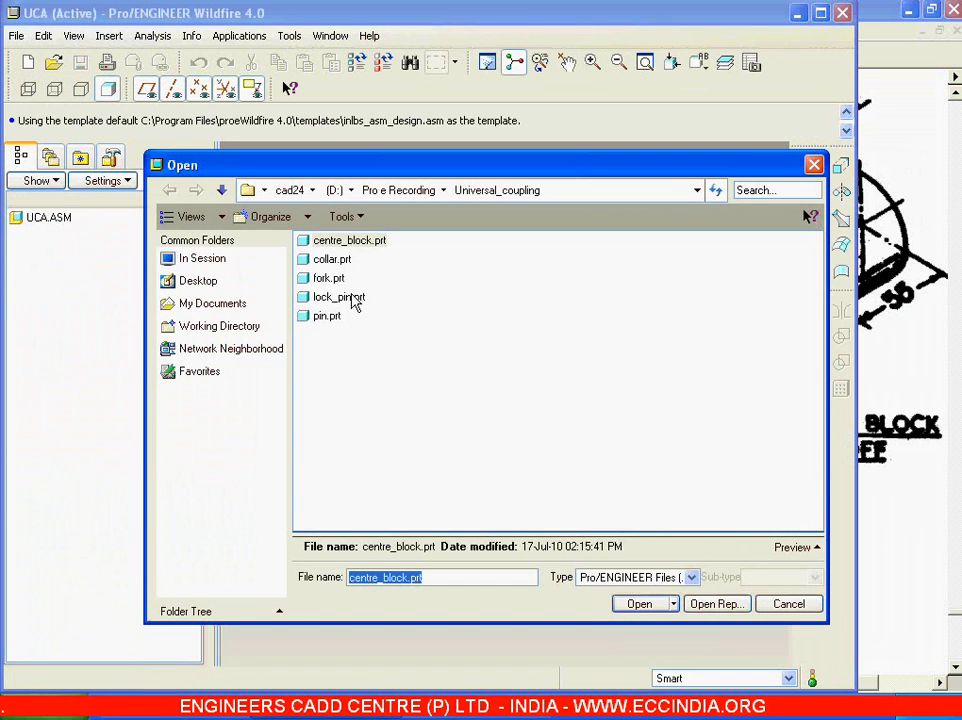
double_click(343, 242)
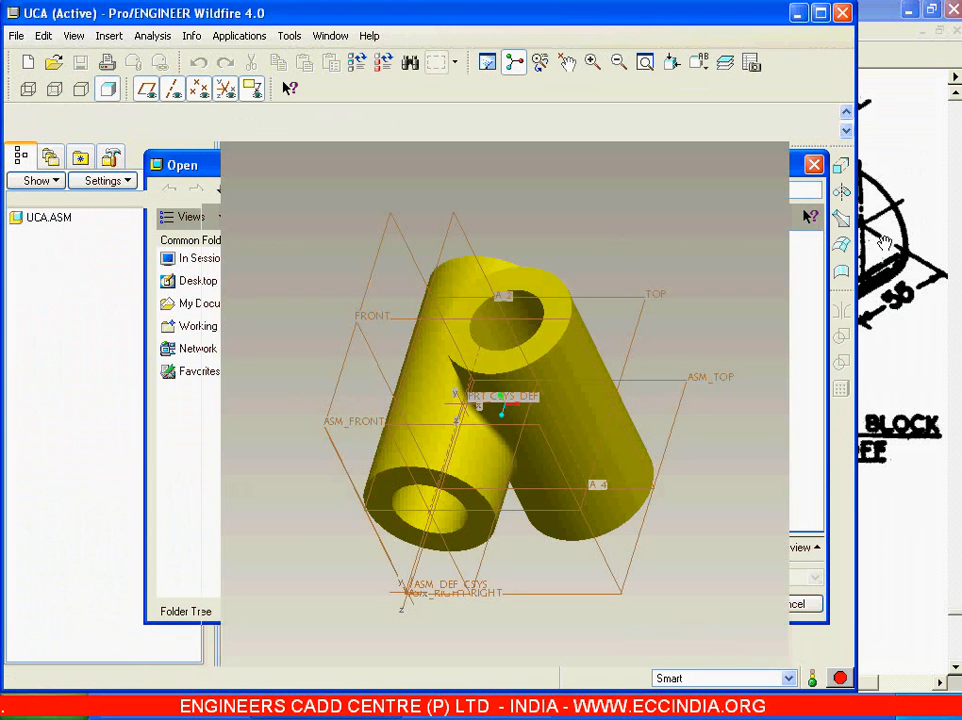
left_click(296, 150)
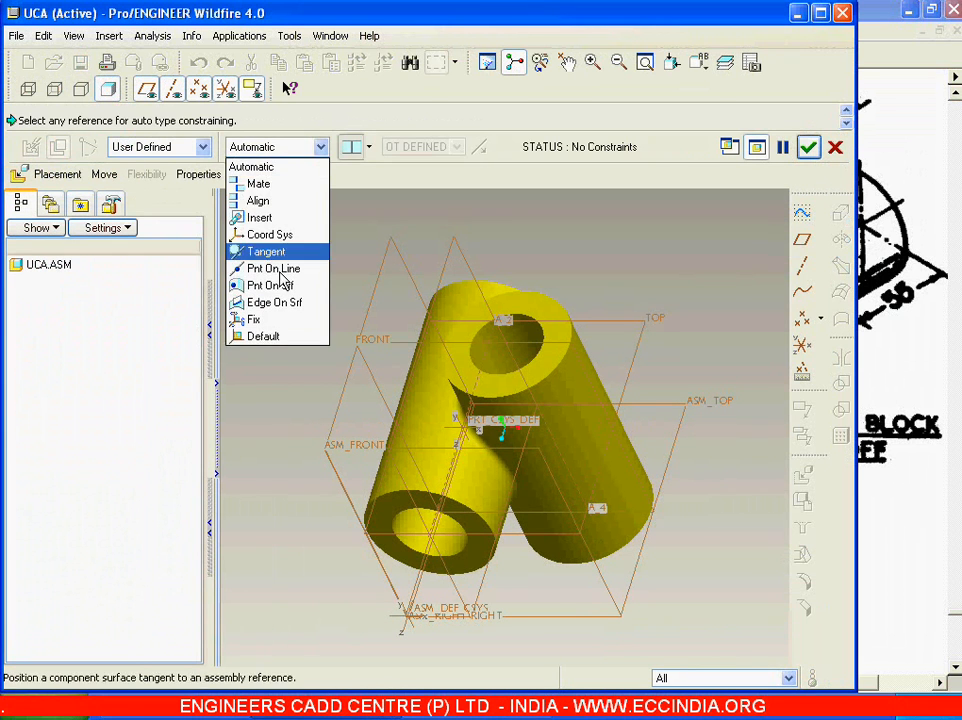
left_click(278, 341)
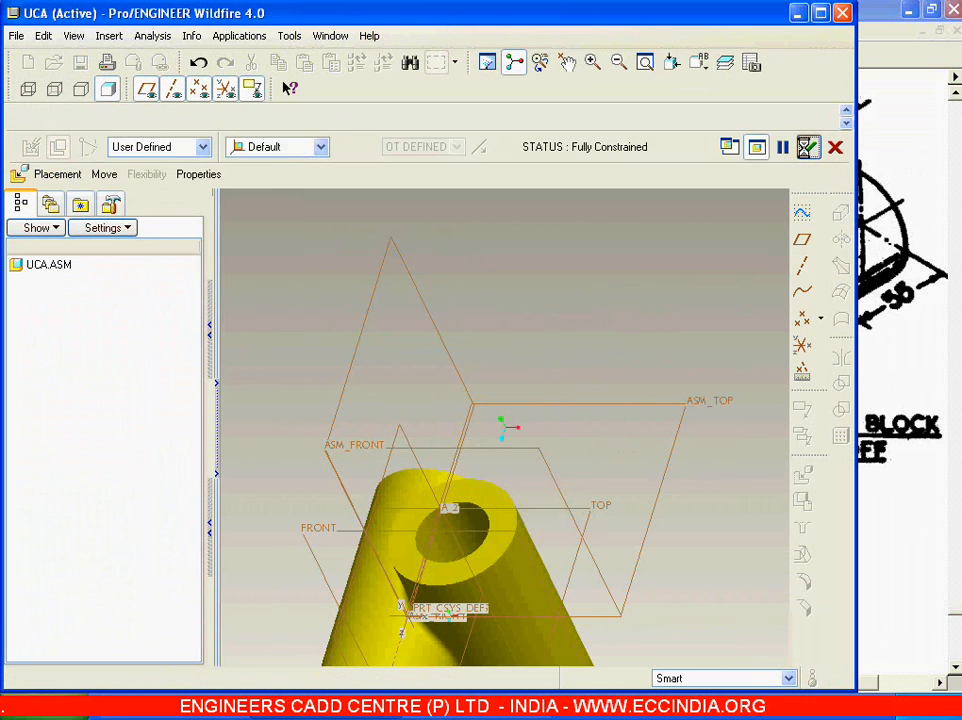
left_click(807, 147)
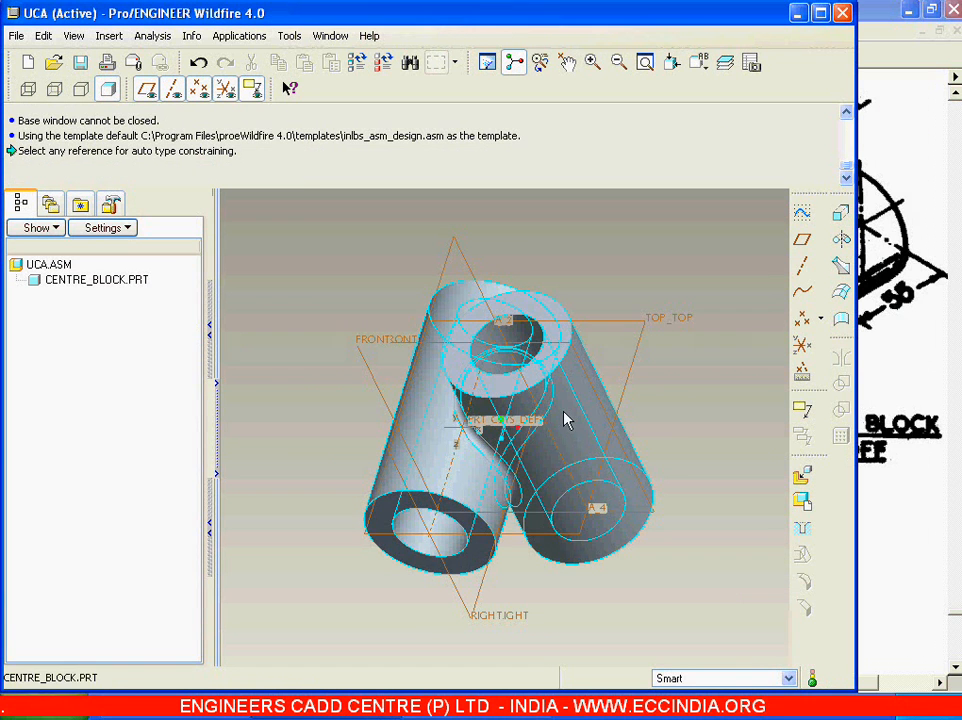
Add fork.prt beside the centre block and make its lug hole coaxial with the centre block's upright bore using an Insert constraint.
left_click(803, 478)
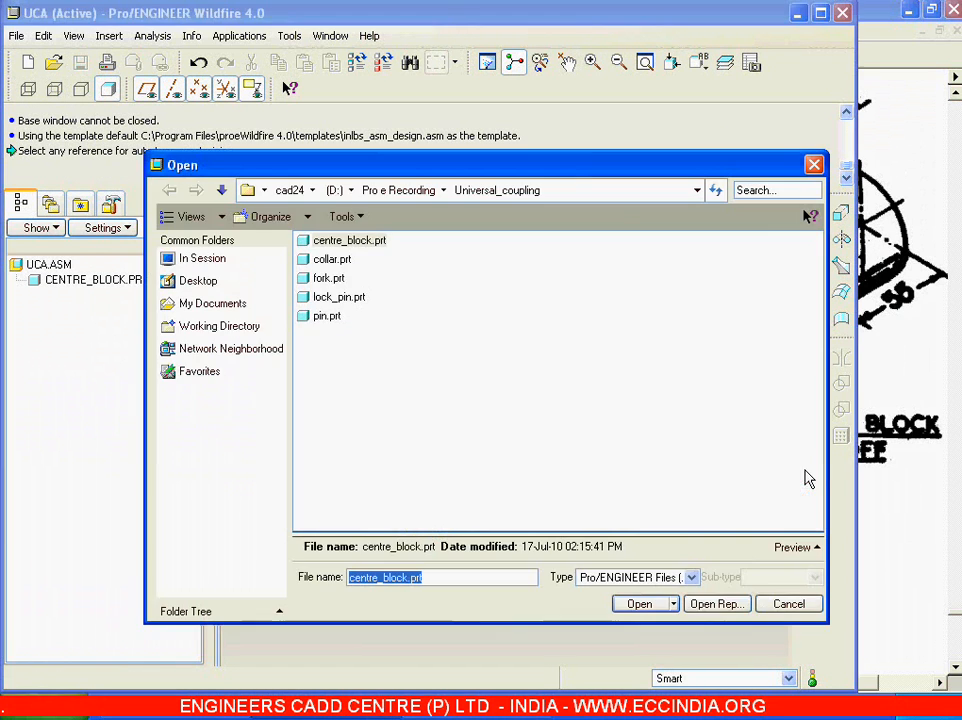
double_click(328, 279)
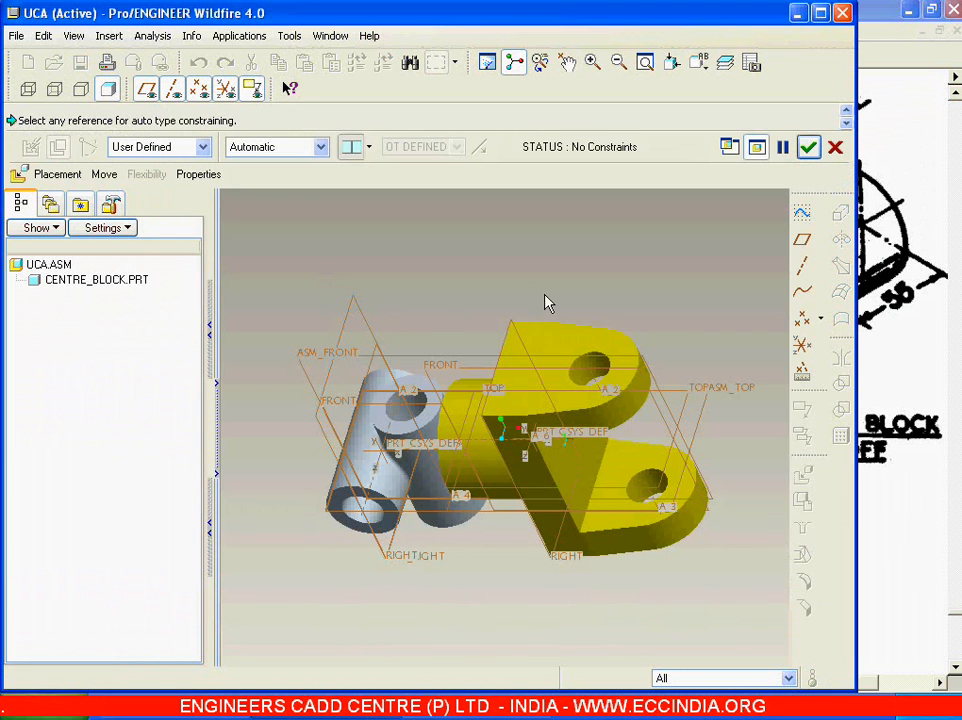
left_click_drag(578, 474, 633, 638, "ctrl+alt")
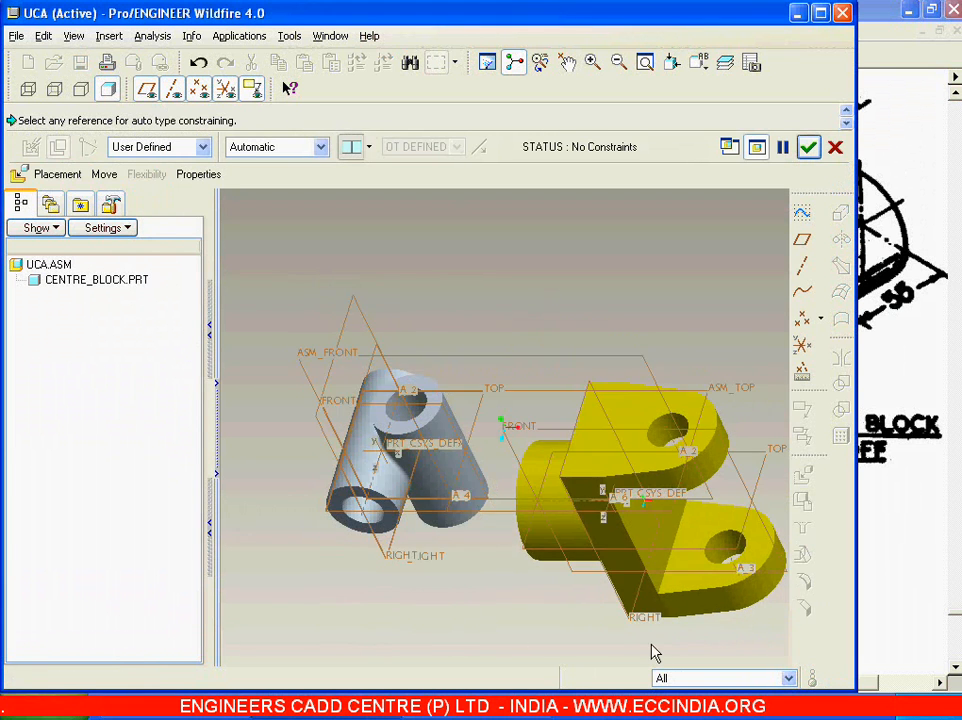
left_click(662, 430)
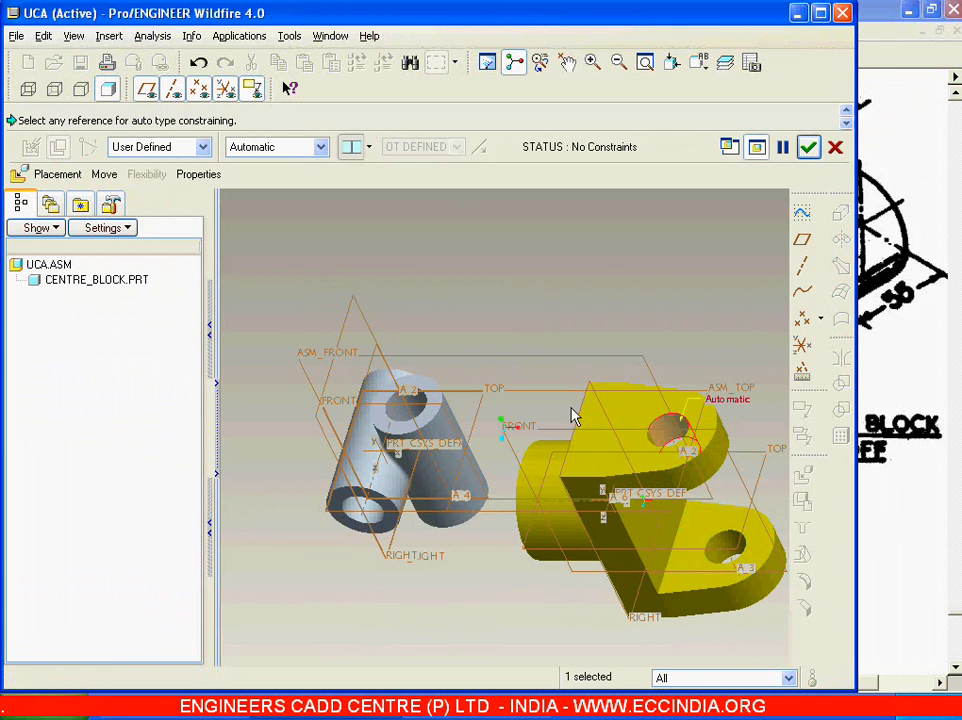
left_click(401, 408)
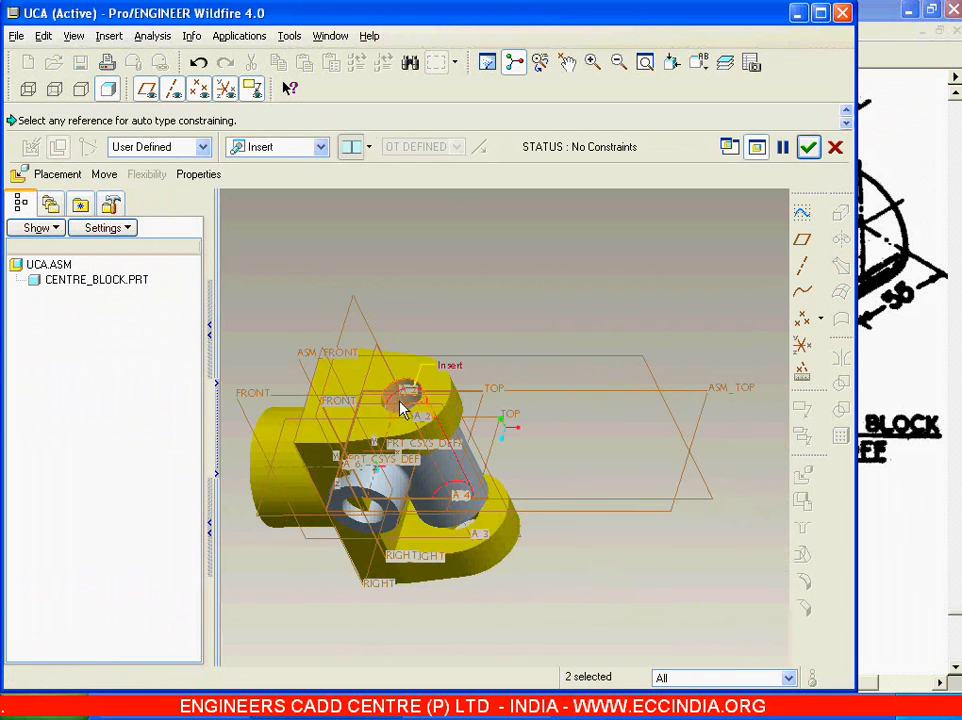
Align the fork's flat side face with the end face of the centre block's other cylinder, using an angle offset.
scroll(412, 511, "up", 3)
middle_click_drag(412, 511, 492, 528)
scroll(398, 427, "up", 2)
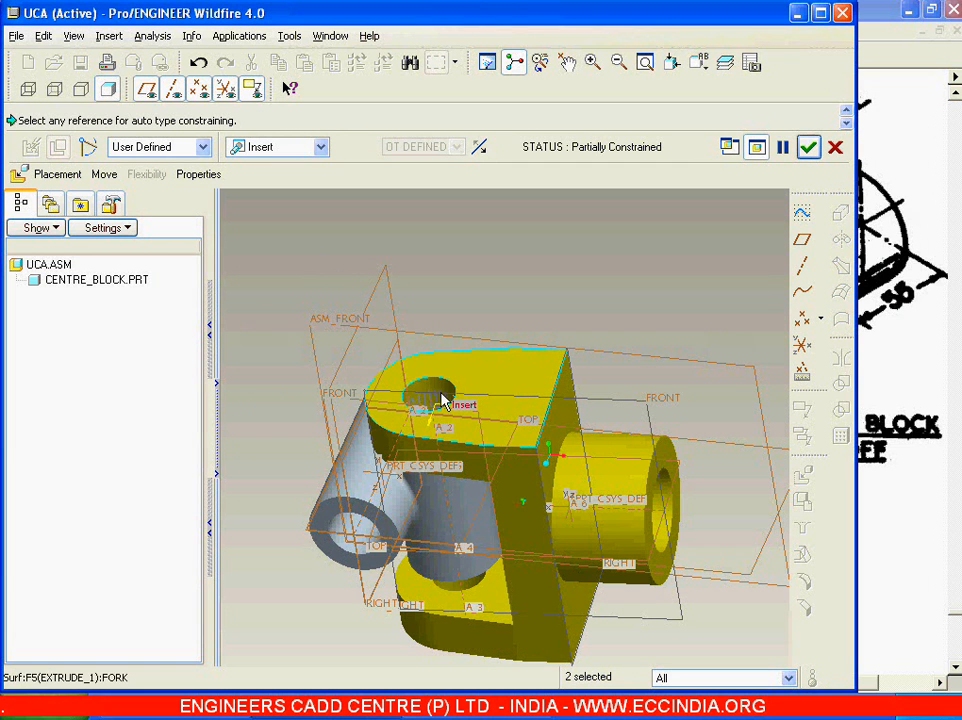
left_click(522, 497)
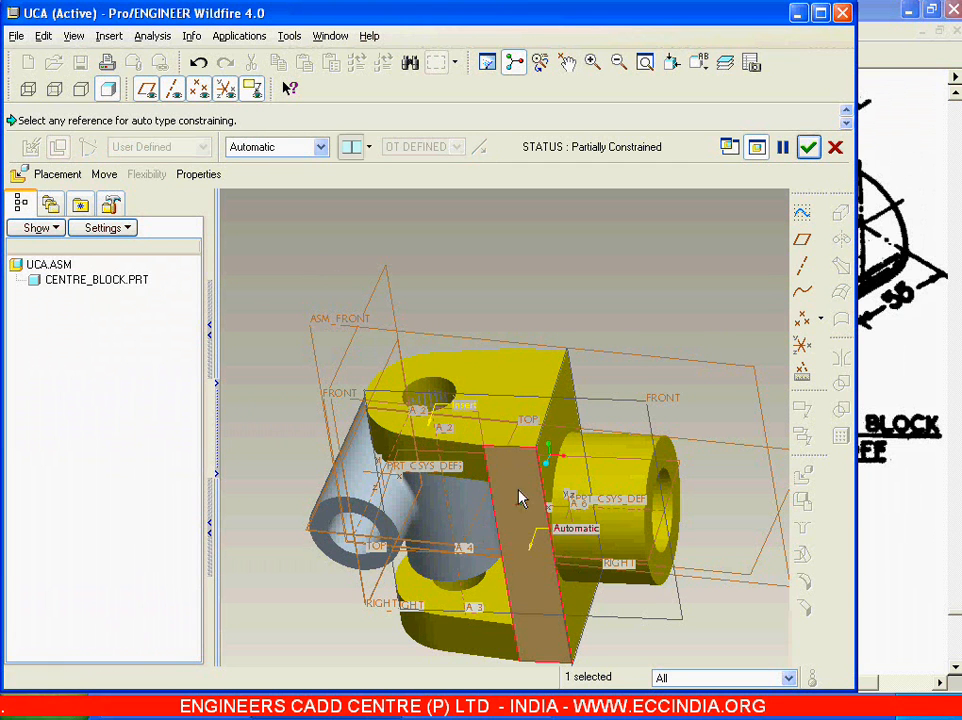
left_click(370, 517)
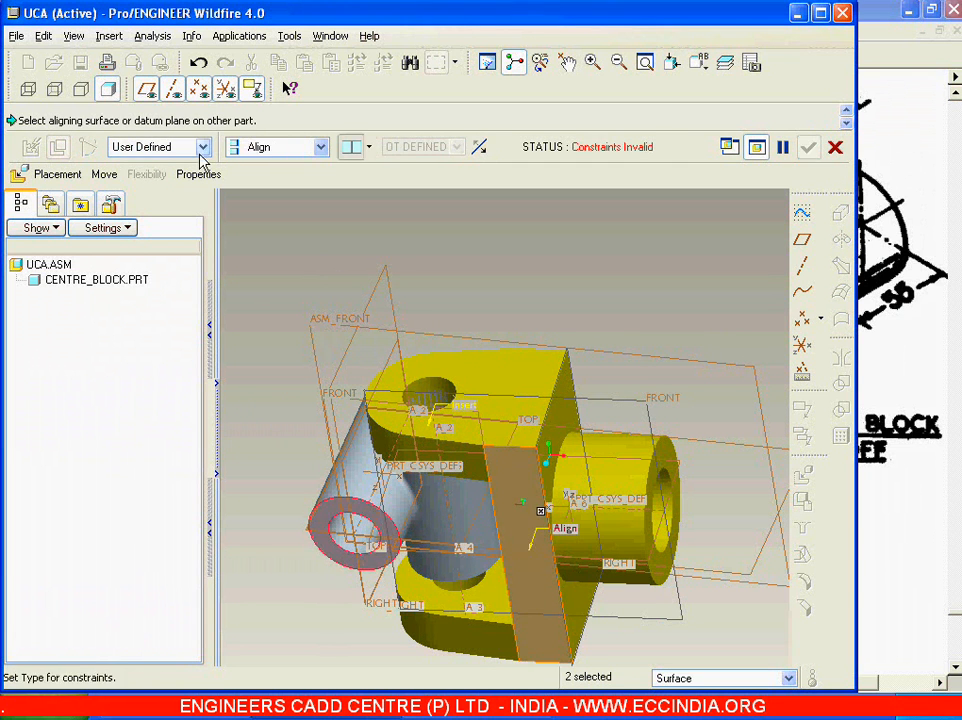
left_click(368, 148)
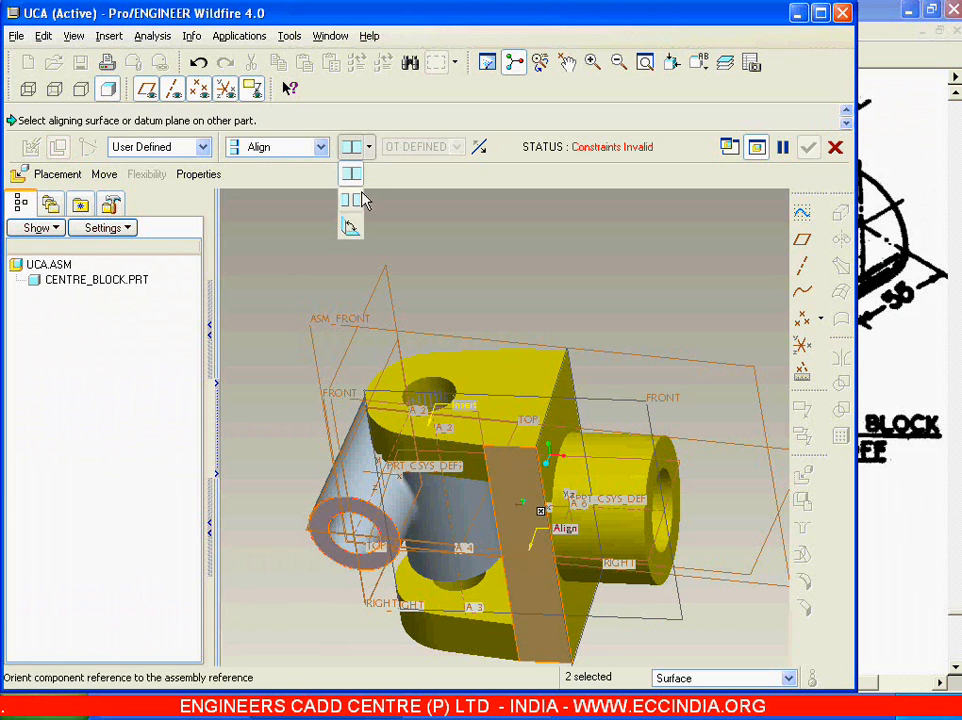
left_click(350, 228)
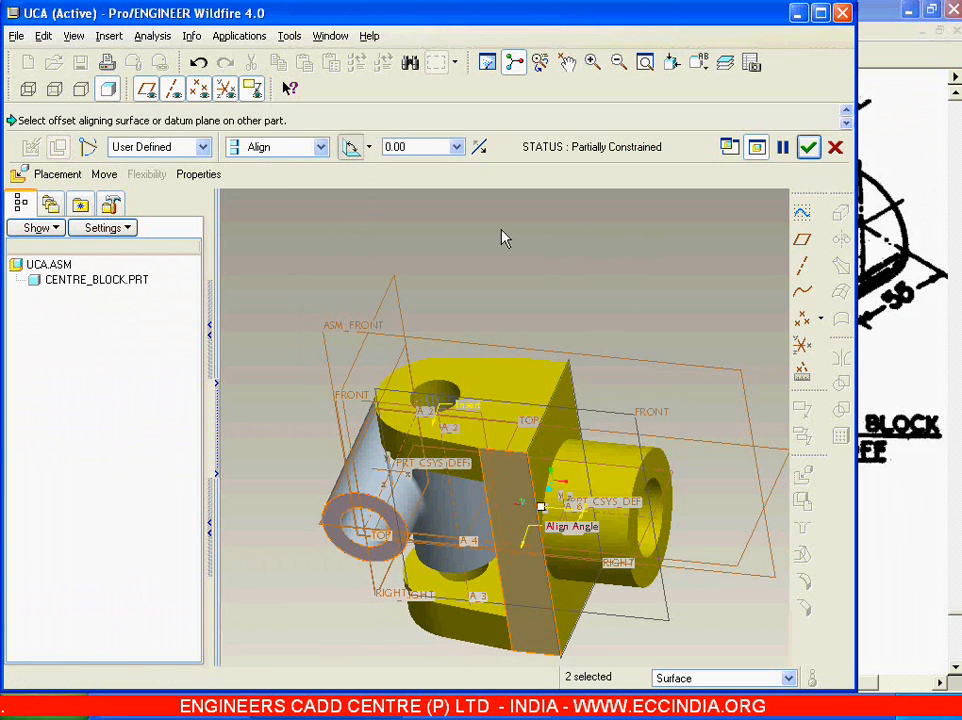
Redefine the angle alignment between the fork's inner lug face and the upright cylinder's end face, and try switching it to coincident.
middle_click_drag(651, 317, 644, 267, "shift")
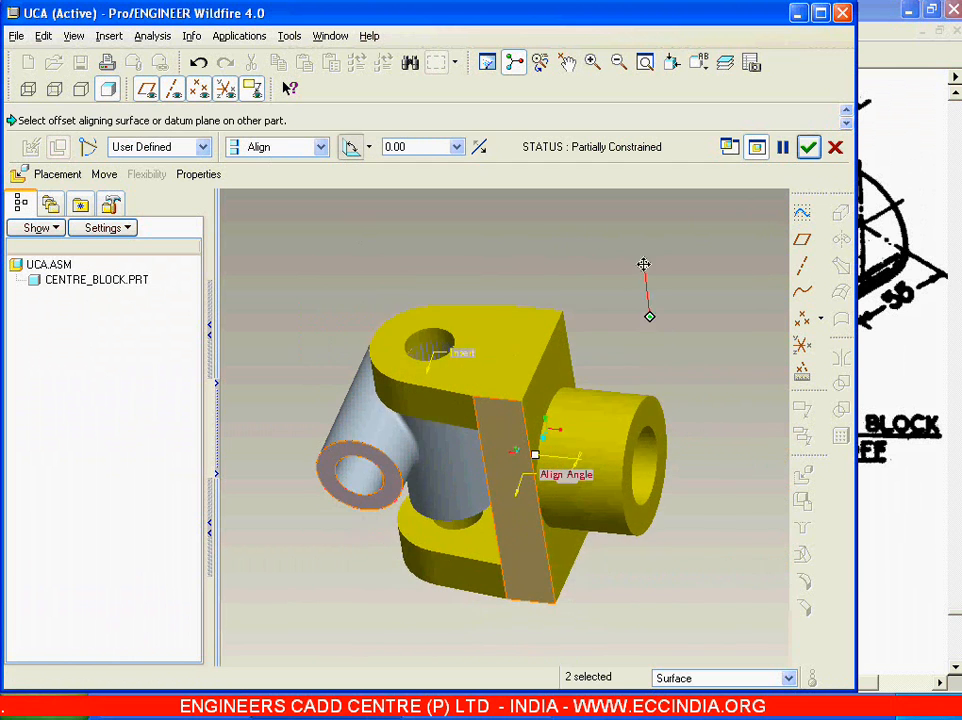
left_click_drag(599, 420, 611, 292, "ctrl+alt")
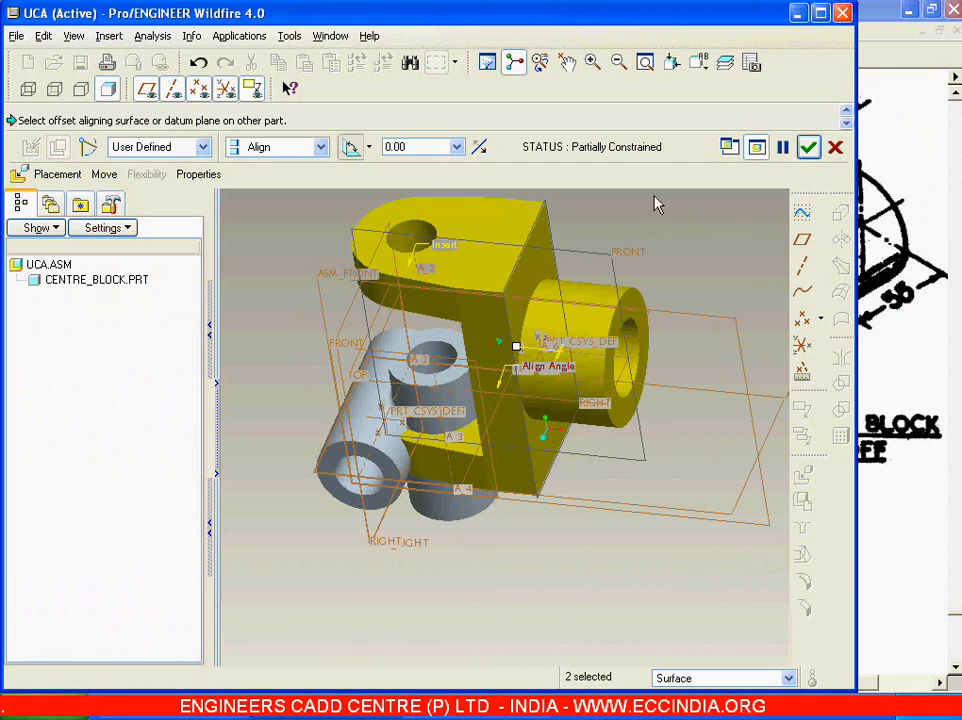
left_click(430, 315)
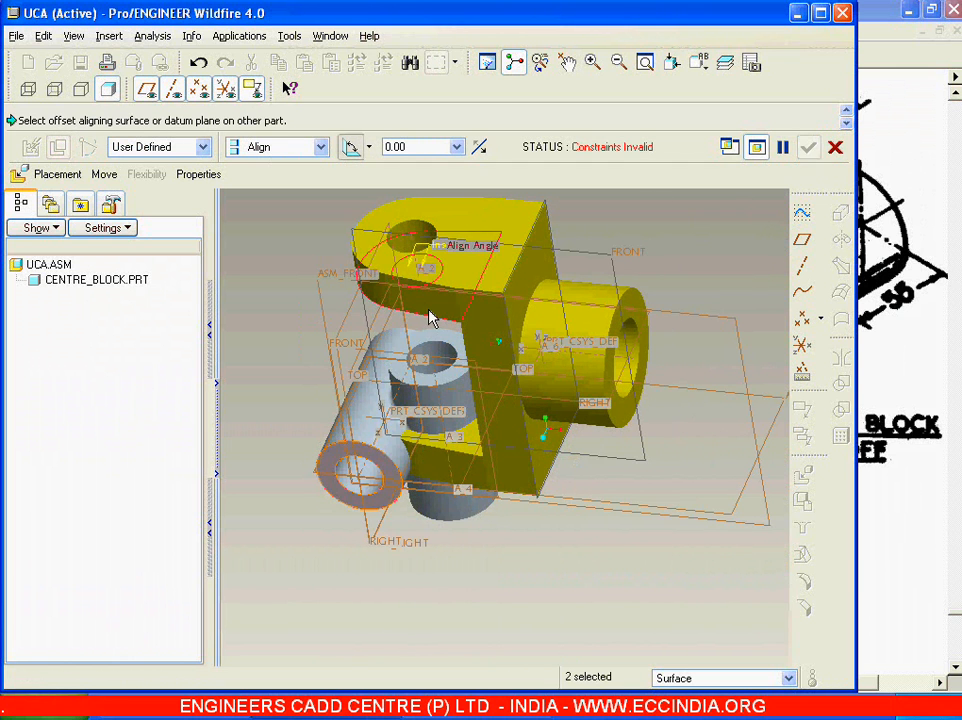
middle_click_drag(451, 337, 483, 337)
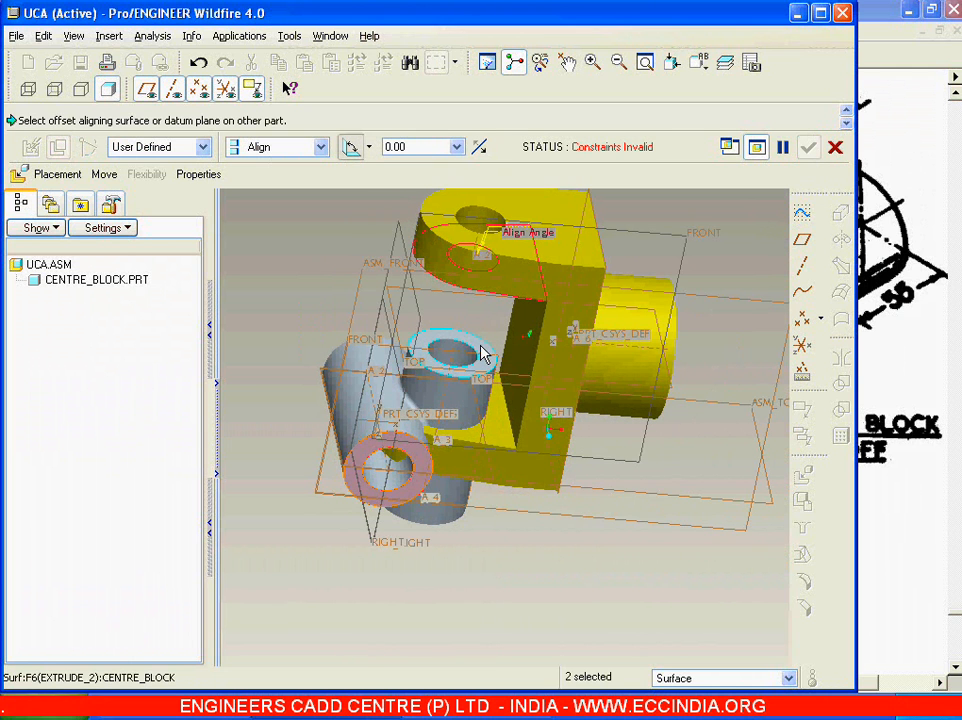
left_click(483, 354)
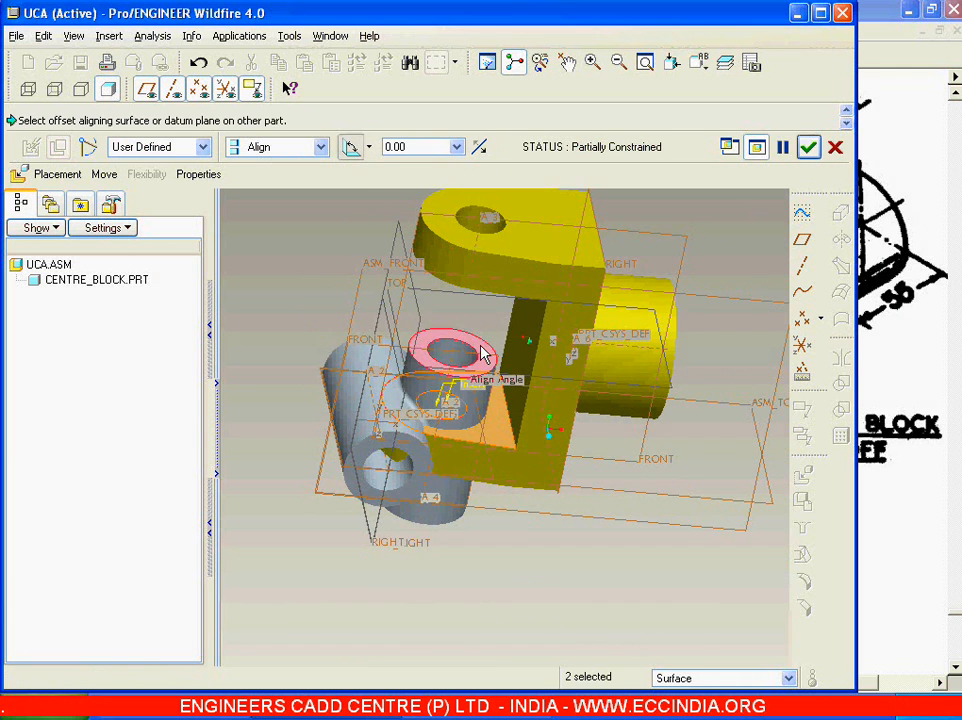
left_click(368, 147)
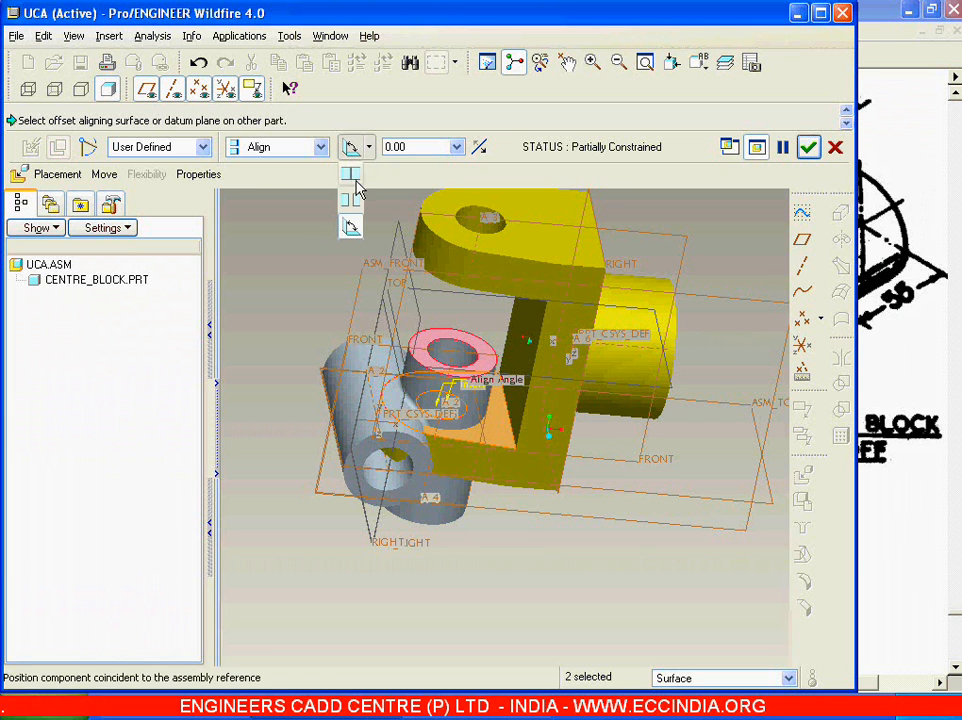
left_click(356, 181)
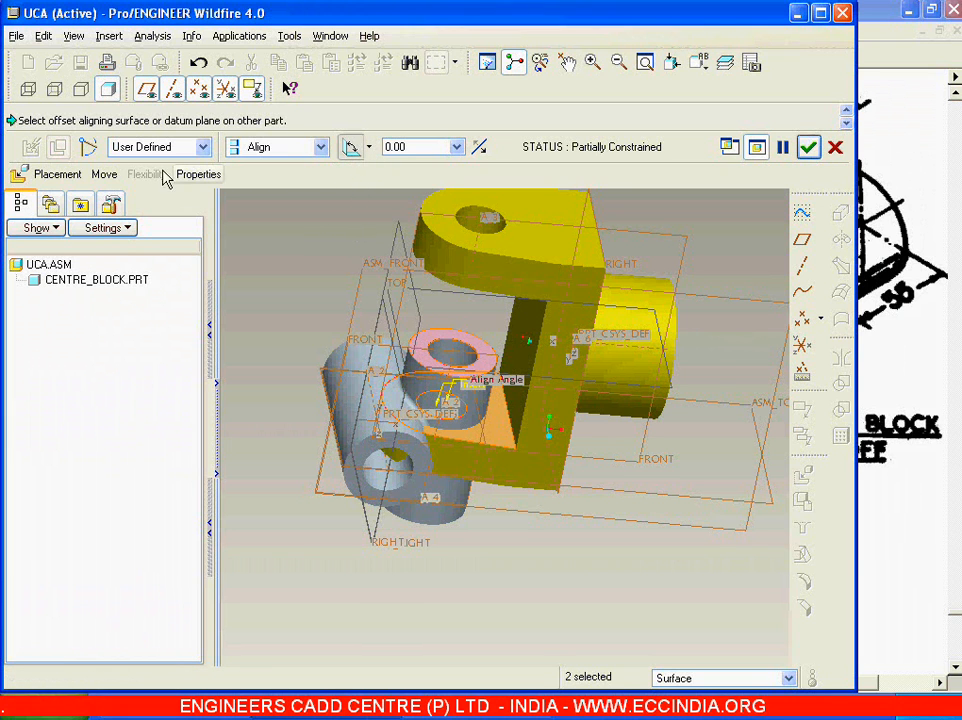
Add a coincident Mate constraint between the fork's inner lug face and the centre block's upright cylinder end face, and accept the placement.
left_click(57, 174)
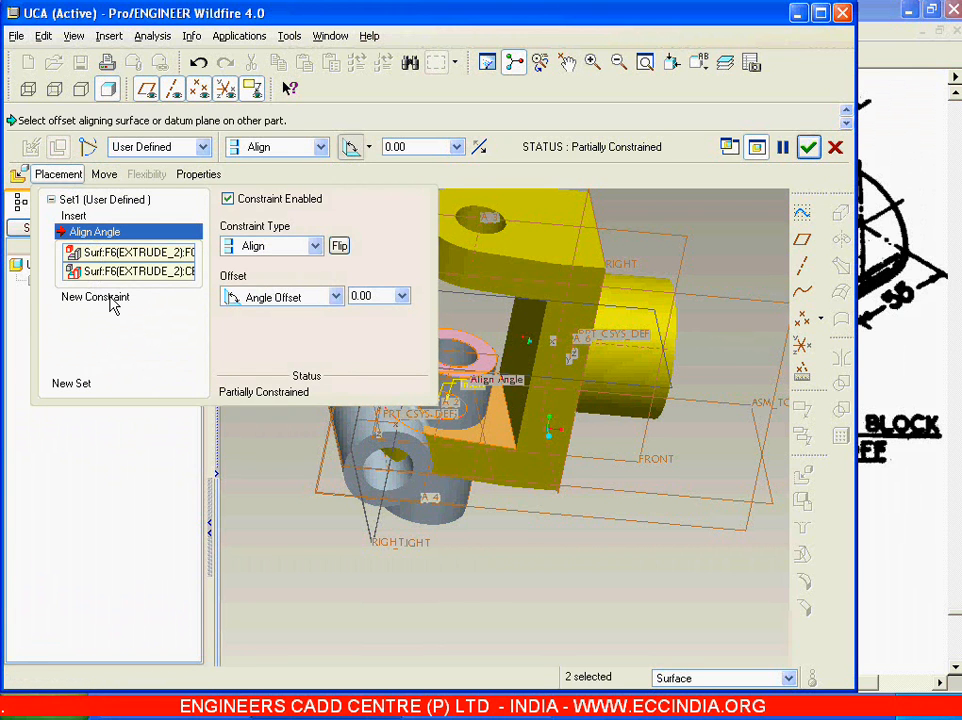
left_click(110, 298)
middle_click_drag(660, 300, 726, 331, "shift")
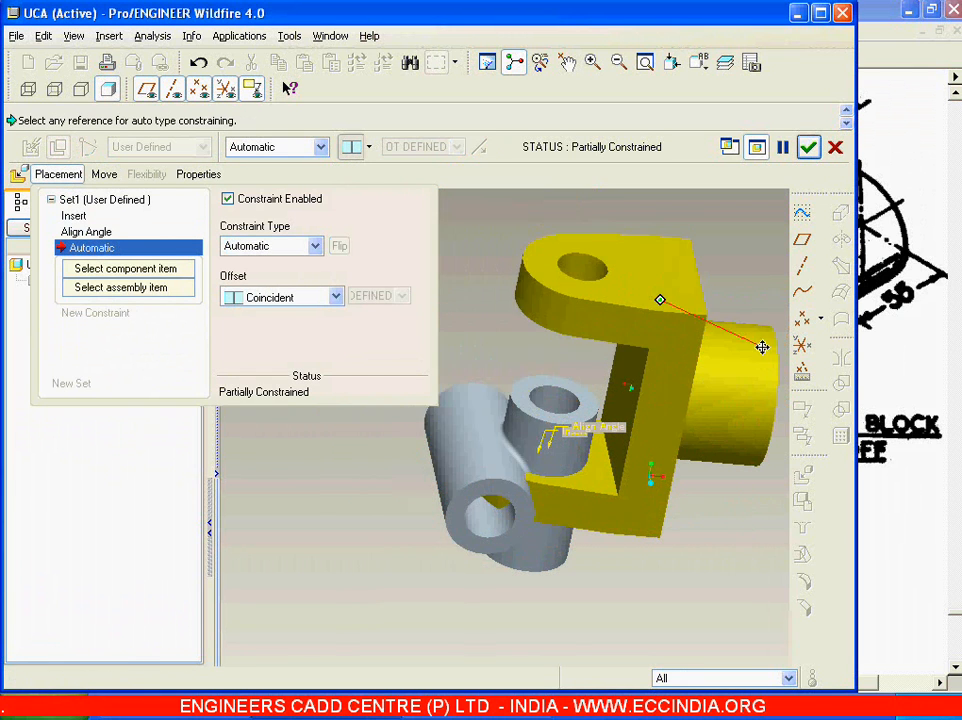
left_click(601, 341)
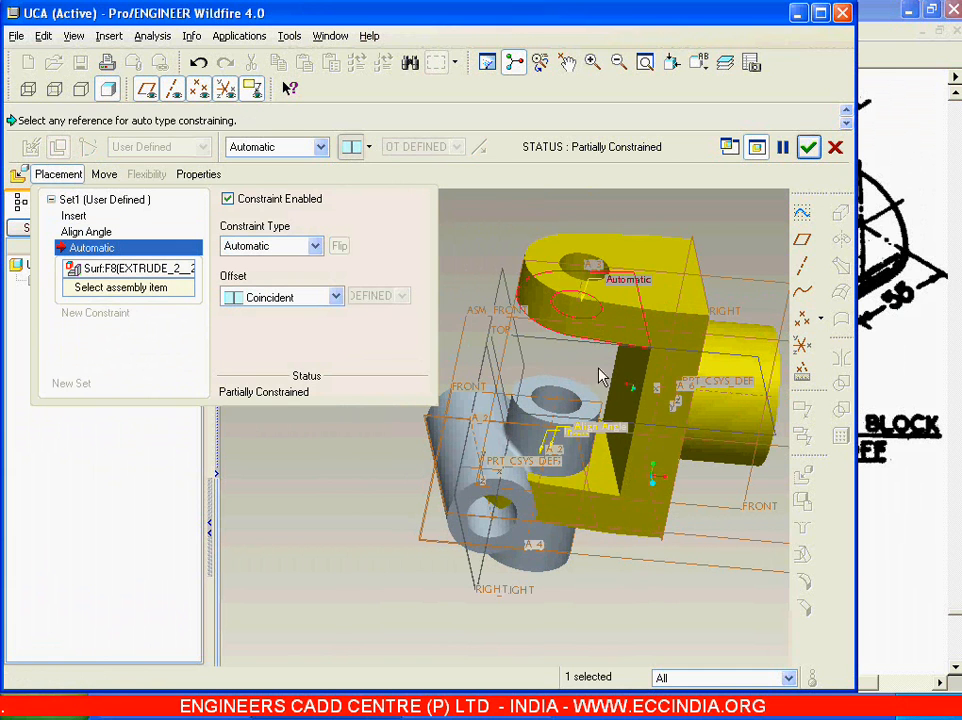
left_click(588, 401)
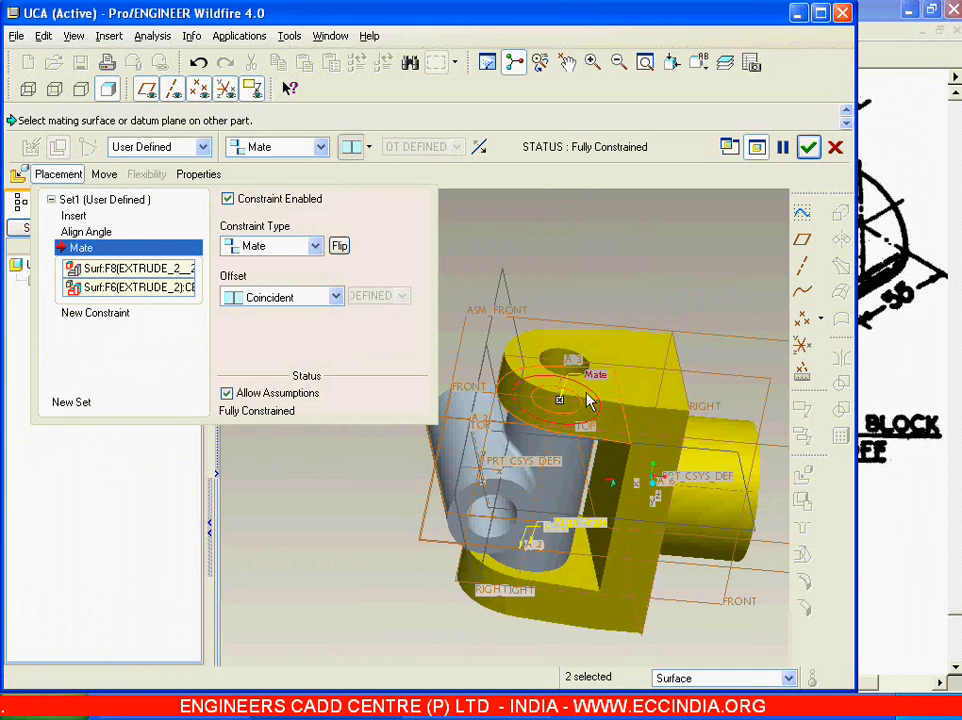
middle_click_drag(646, 457, 602, 449)
scroll(604, 457, "down", 2)
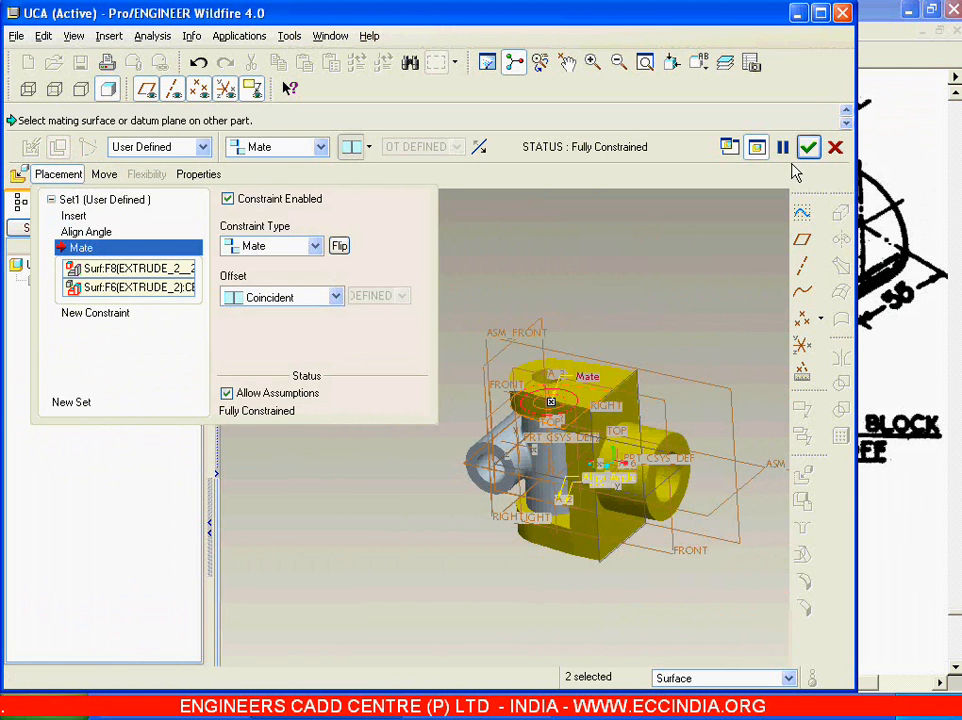
left_click(808, 147)
Add a second fork.prt to the assembly and move it to the centre block's open side.
middle_click_drag(724, 240, 762, 366)
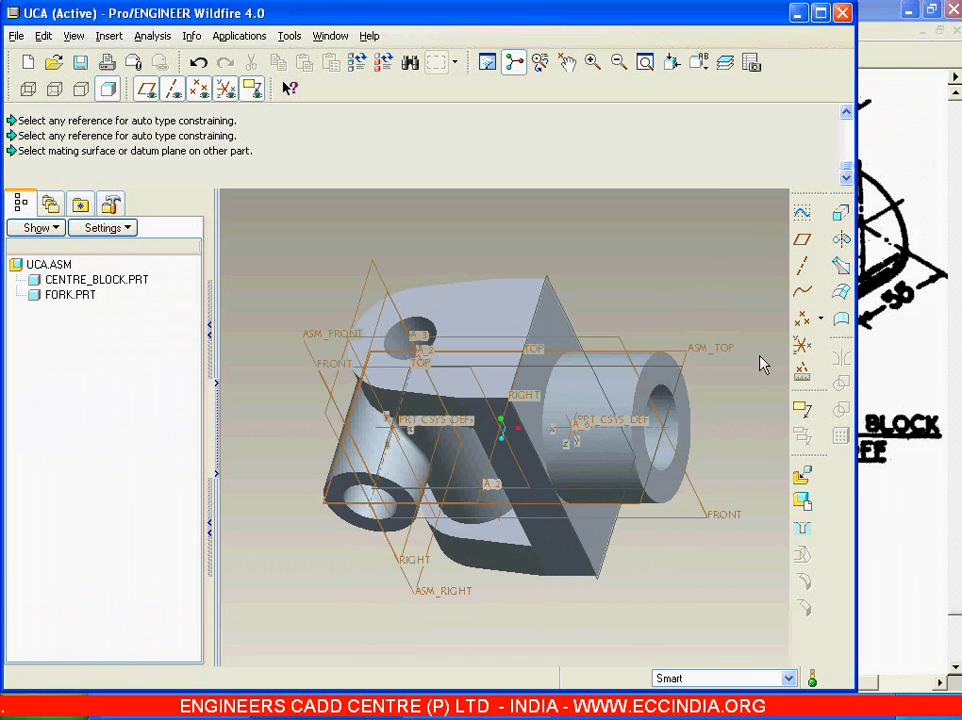
left_click(801, 477)
double_click(329, 280)
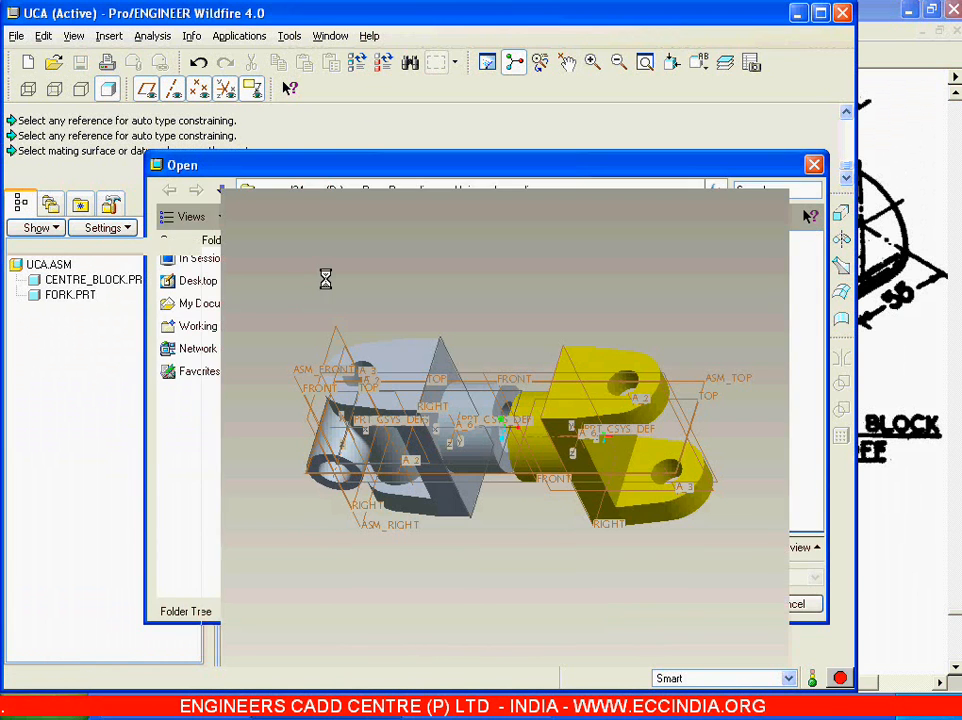
right_click_drag(547, 406, 227, 483, "ctrl+alt")
Hide the datum planes, axes, points and coordinate systems.
left_click(147, 89)
left_click(174, 89)
left_click(199, 89)
left_click(226, 89)
Make the second fork's lug hole coaxial with the bore of the centre block's free cylinder using an Insert constraint.
middle_click_drag(428, 390, 735, 302, "shift")
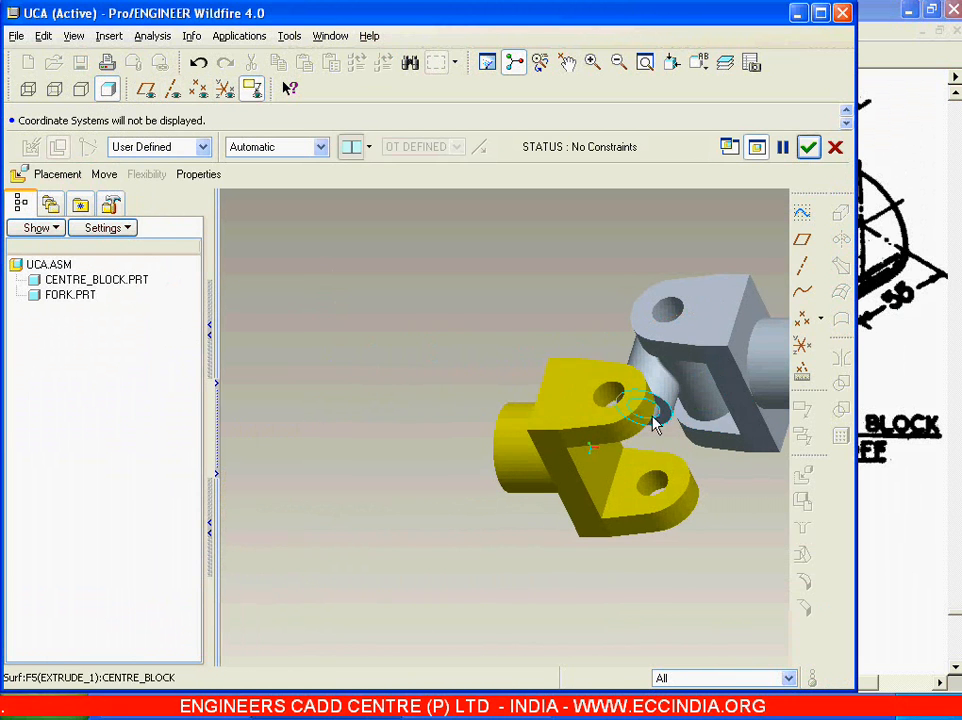
left_click(615, 395)
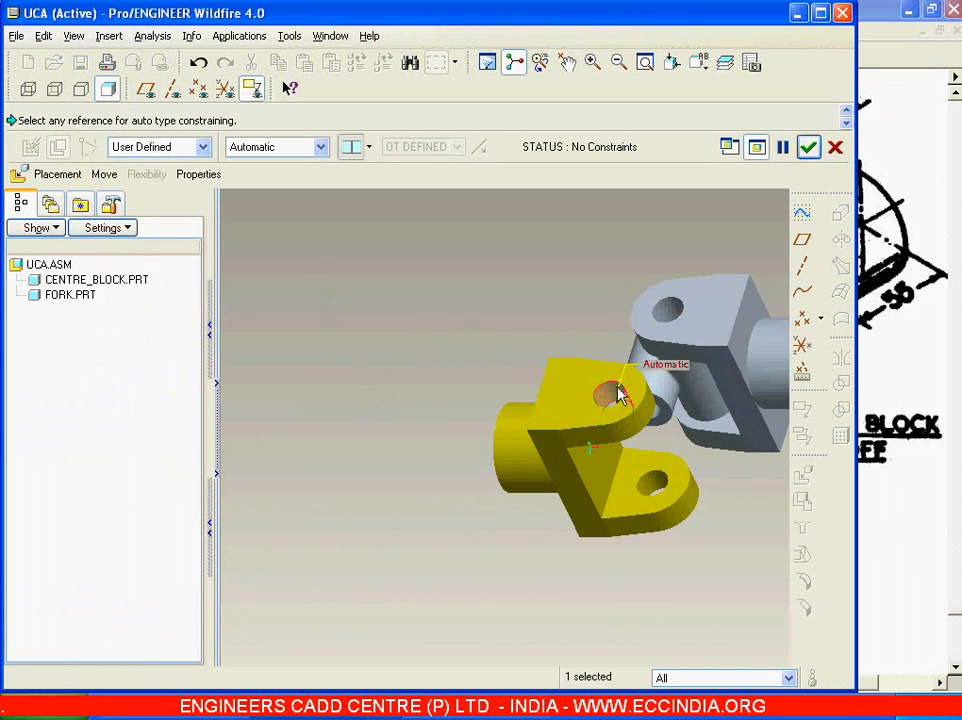
left_click(656, 421)
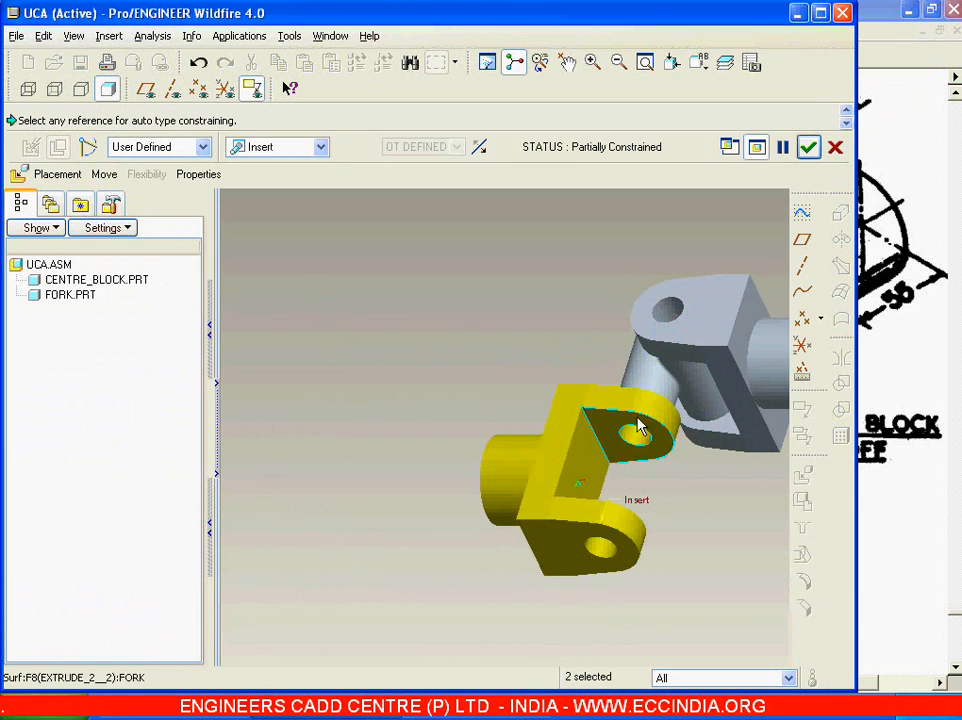
Try to mate the second fork's inner lug face coincident with the end face of the centre block's free cylinder.
left_click(592, 517)
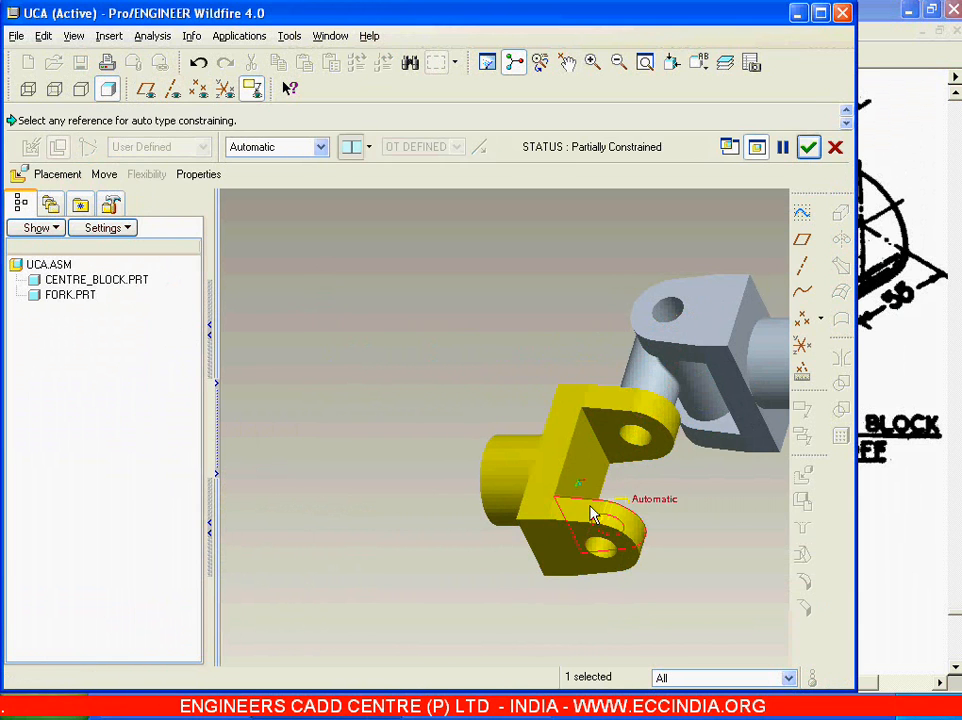
left_click(628, 411)
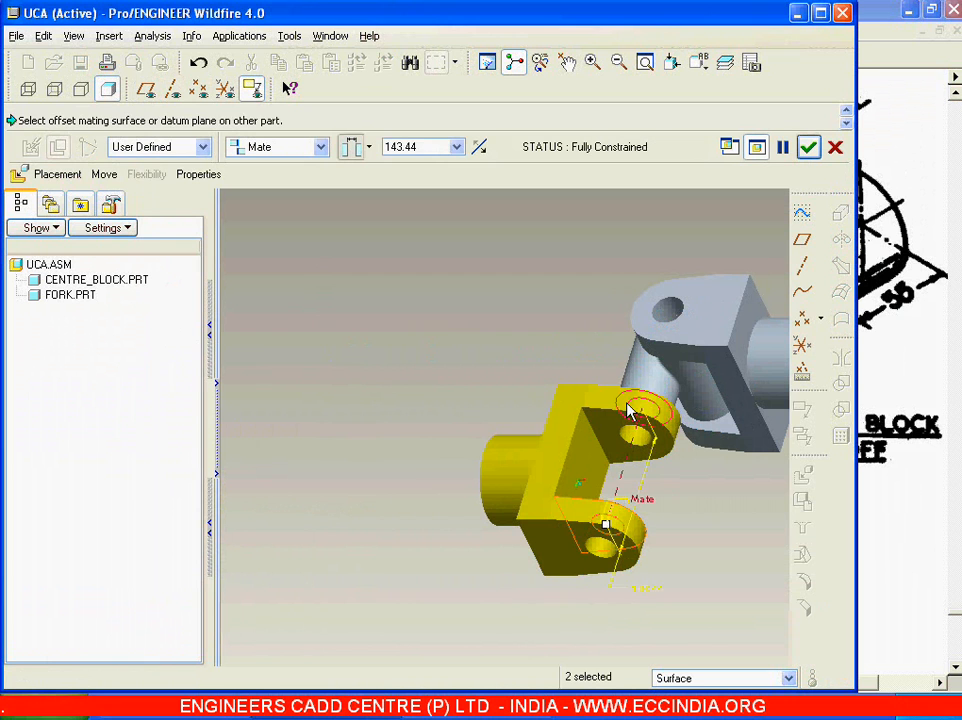
left_click(370, 148)
left_click(358, 180)
middle_click_drag(613, 475, 573, 403)
left_click(588, 350)
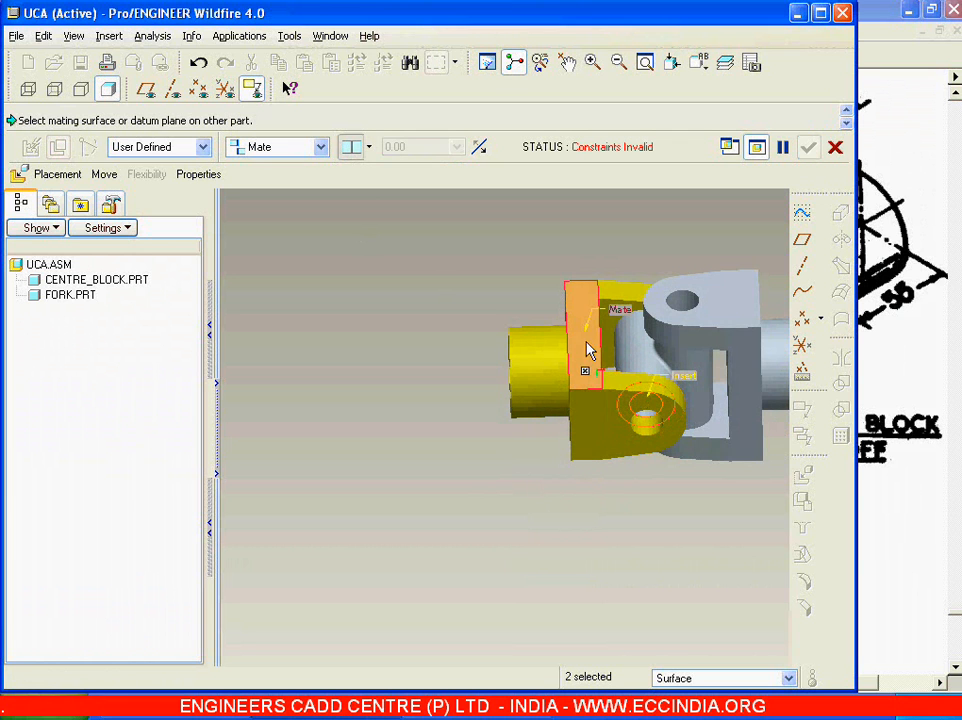
left_click(741, 316)
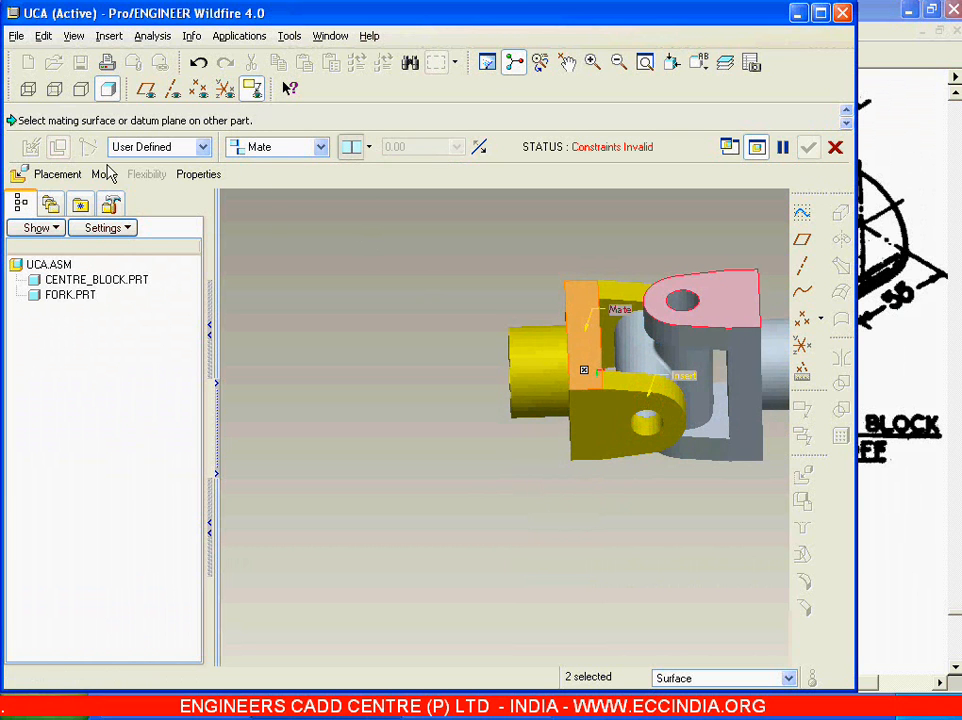
Add an Align constraint with a 0 Angle Offset between the second fork's flat side face and the first fork's outer lug face.
left_click(50, 177)
left_click(95, 299)
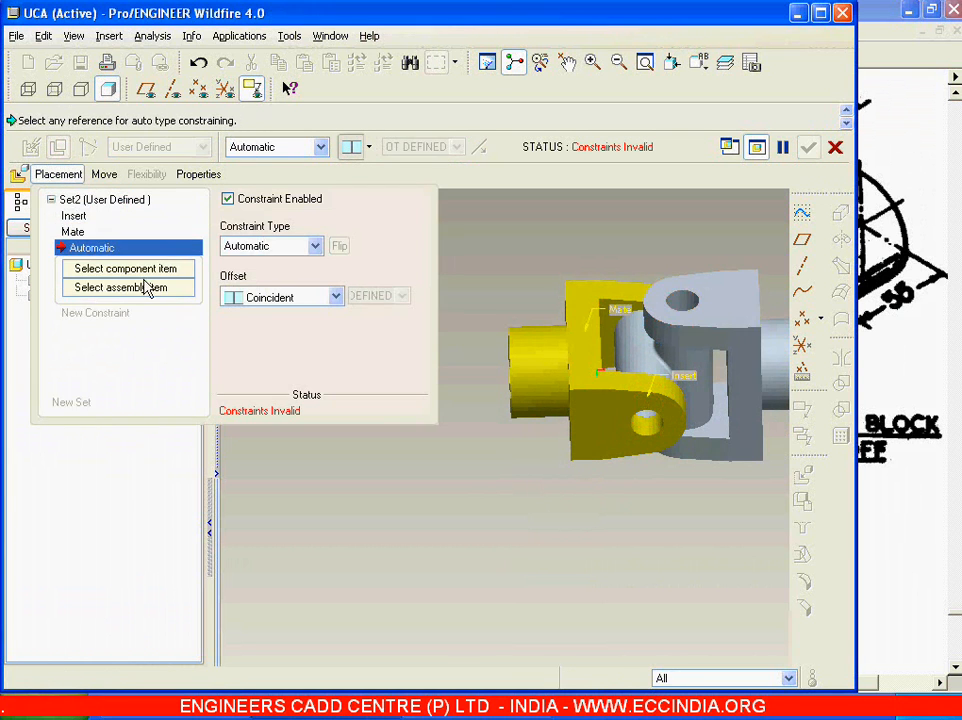
left_click(585, 335)
left_click(735, 318)
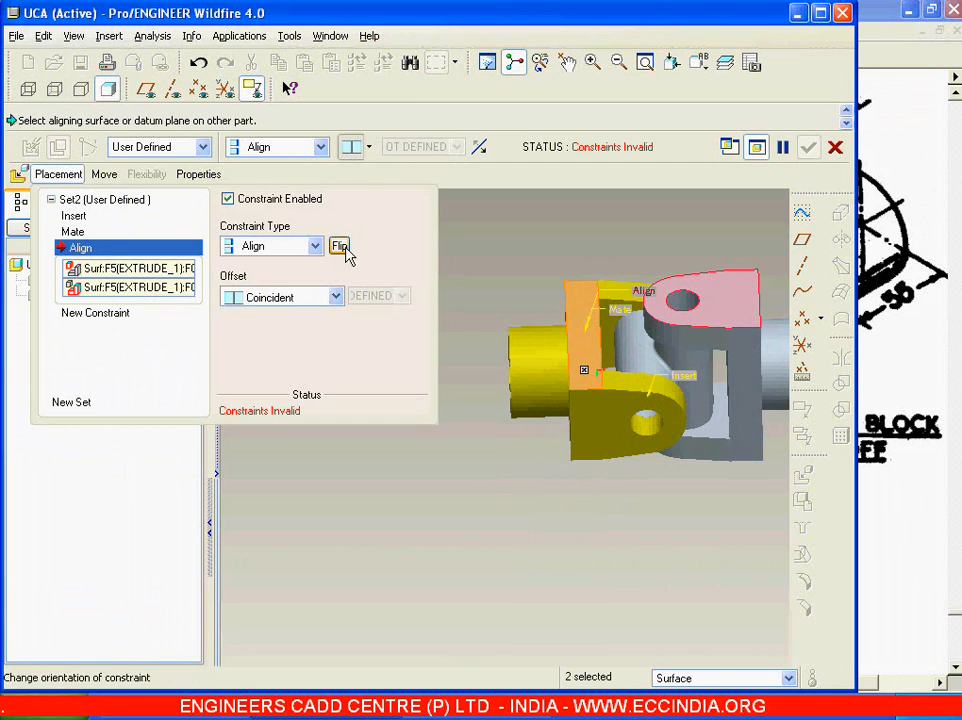
left_click(369, 150)
left_click(349, 222)
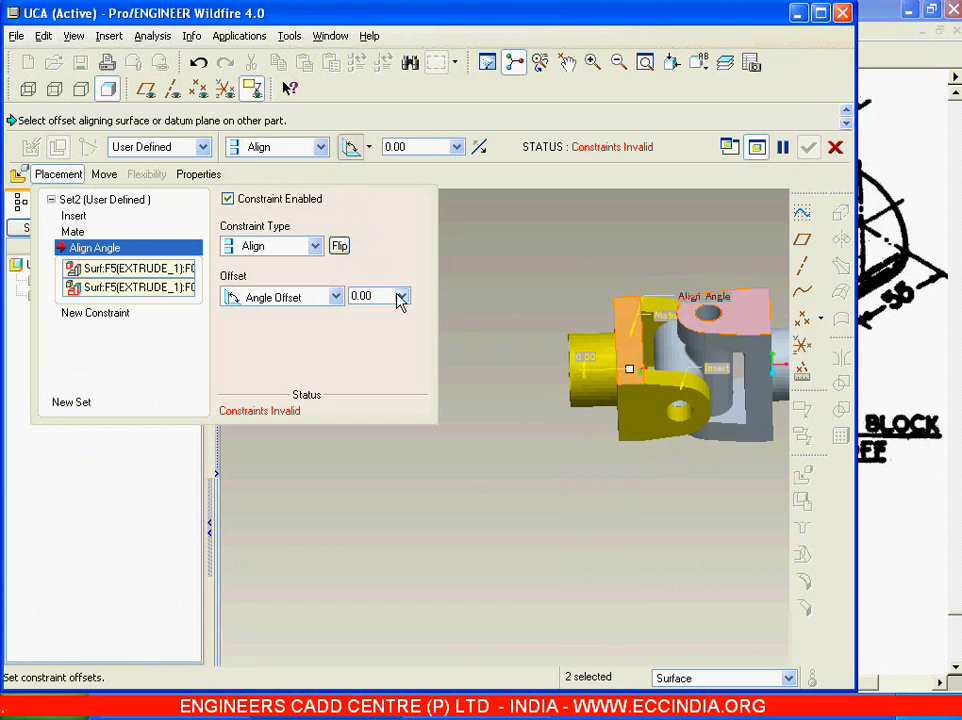
Delete the Mate constraint from the second fork's placement set.
left_click(73, 231)
scroll(690, 324, "down", 2)
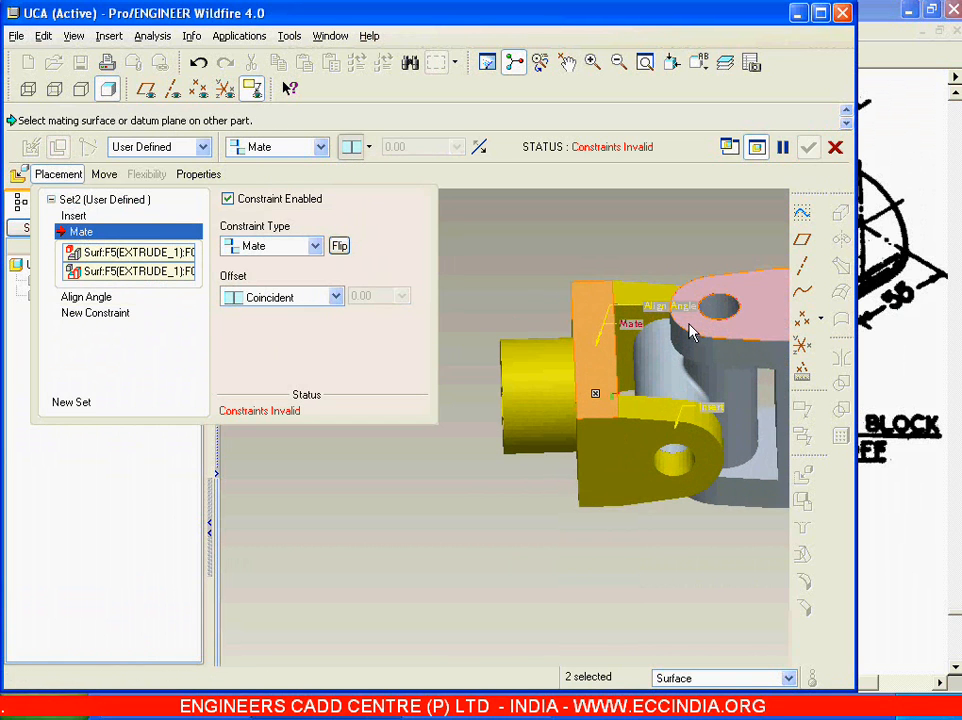
right_click(70, 231)
left_click(97, 240)
Add a Mate constraint between the centre block's free cylinder end face and the second fork's inner lug face, and accept the placement.
left_click(88, 298)
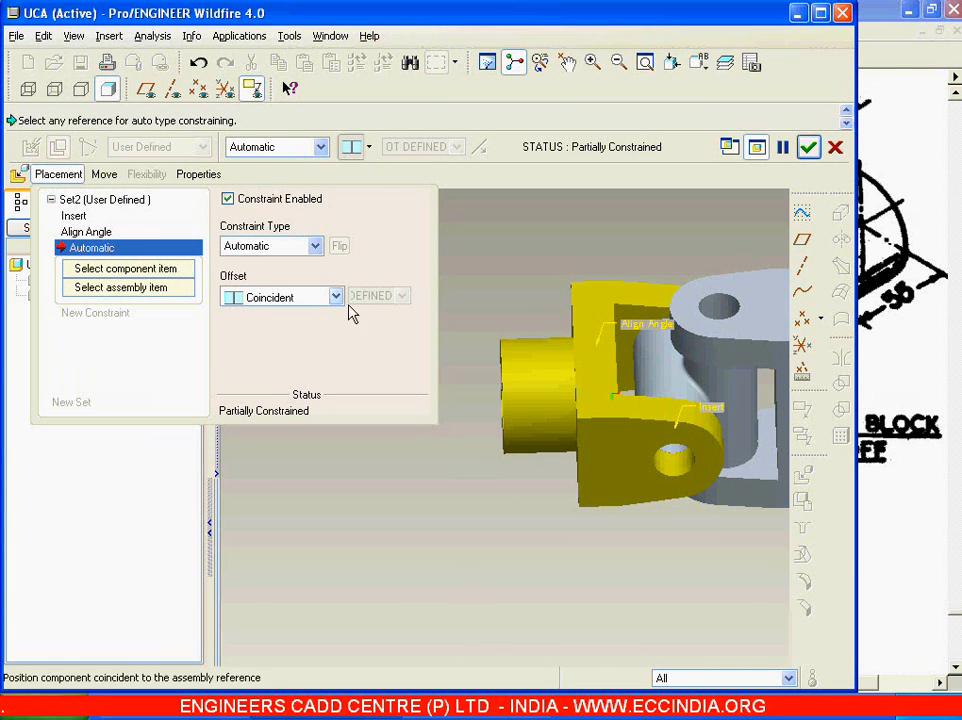
right_click_drag(662, 505, 645, 564, "ctrl+alt")
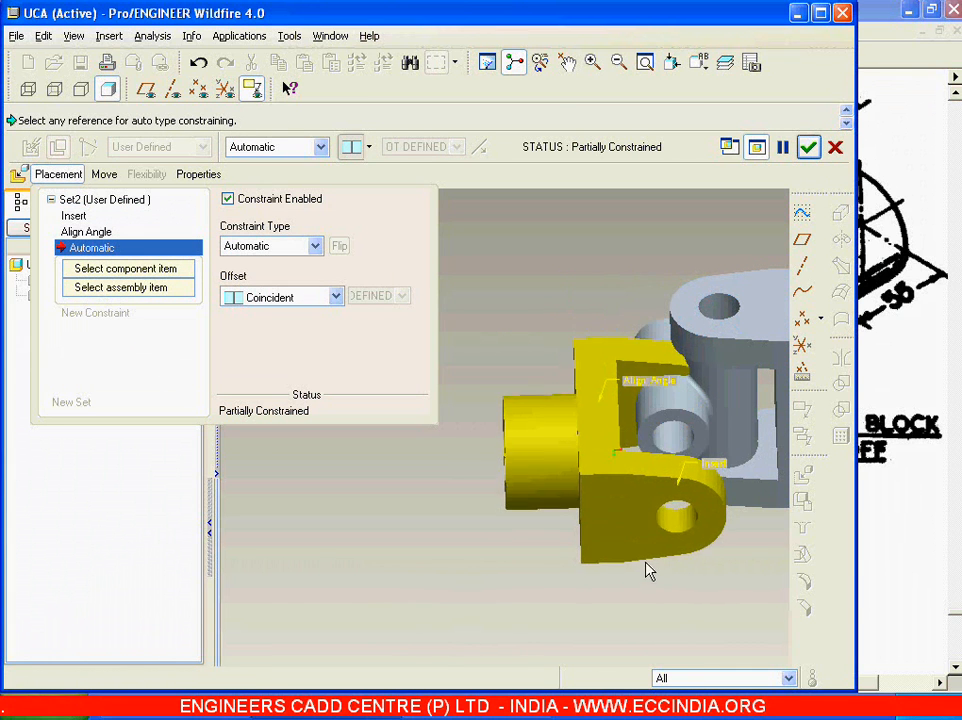
left_click(672, 440)
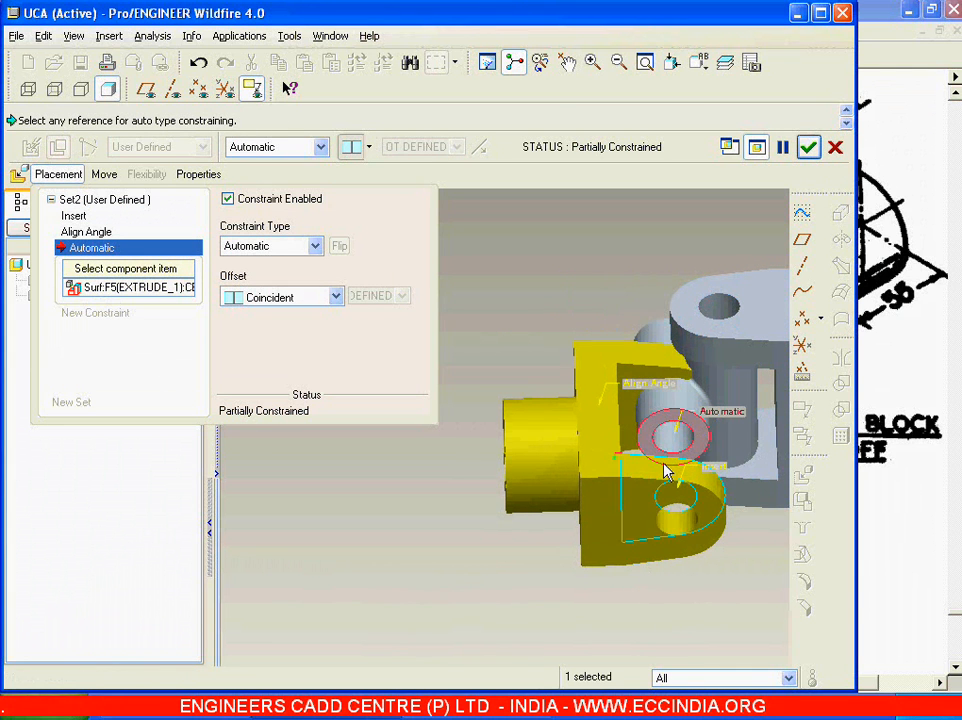
left_click(663, 466)
left_click(808, 148)
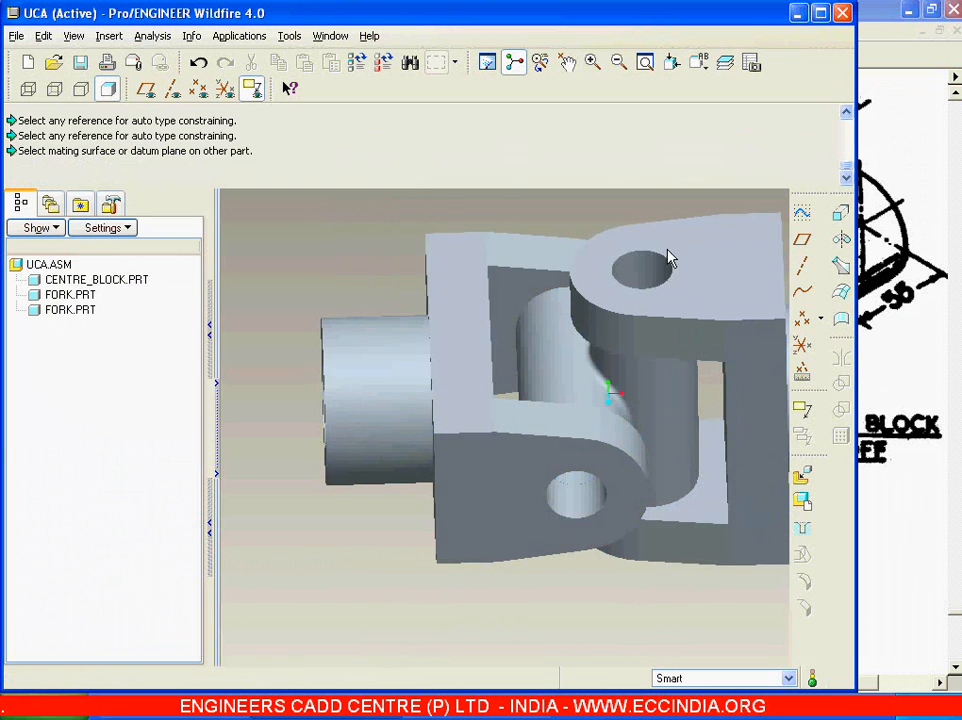
Add pin.prt to the assembly and make its shank coaxial with the first fork's lug hole.
key("ctrl+d")
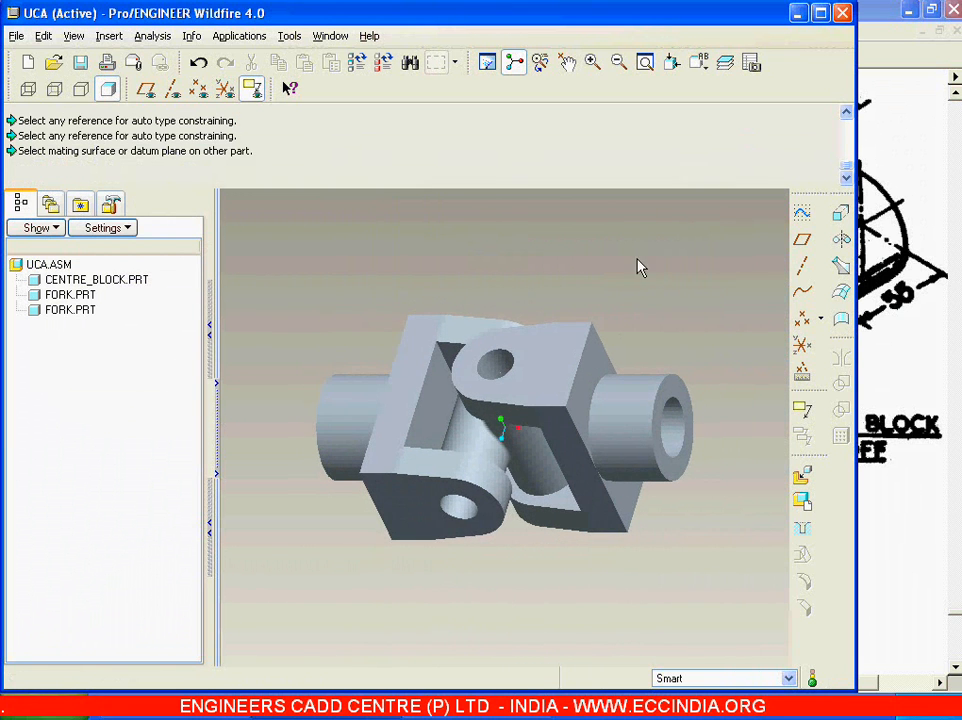
left_click(801, 475)
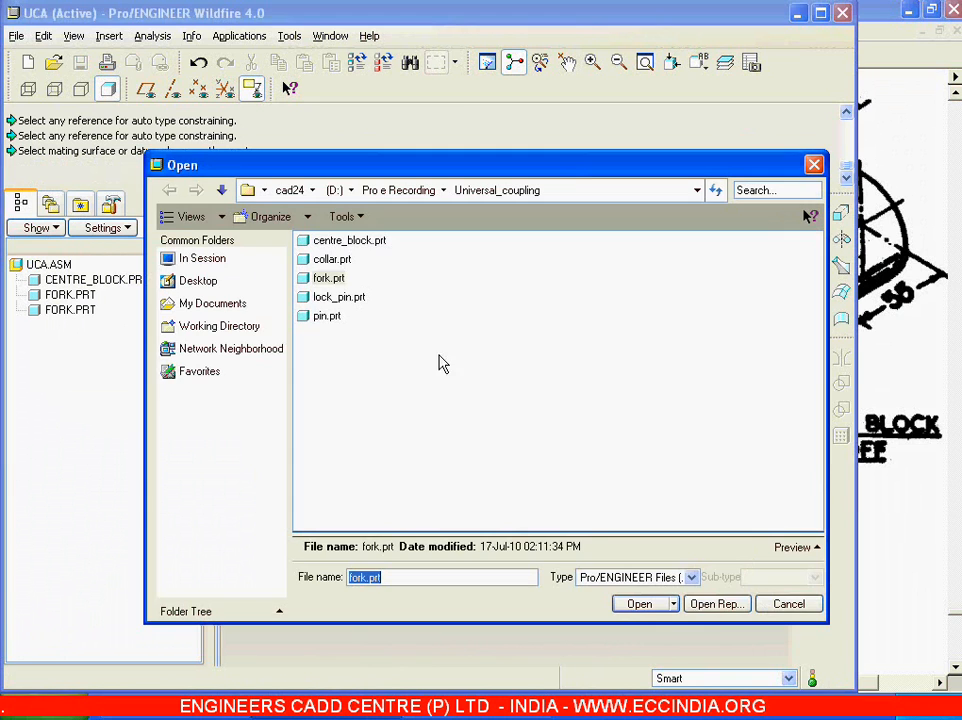
double_click(326, 318)
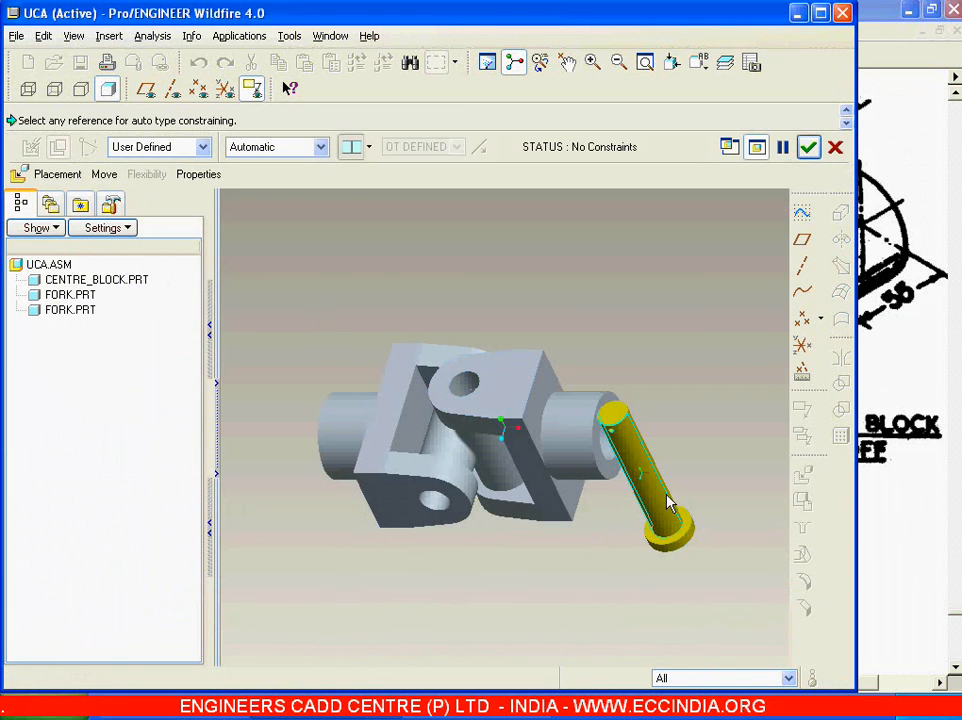
middle_click_drag(670, 505, 674, 477)
left_click(659, 457)
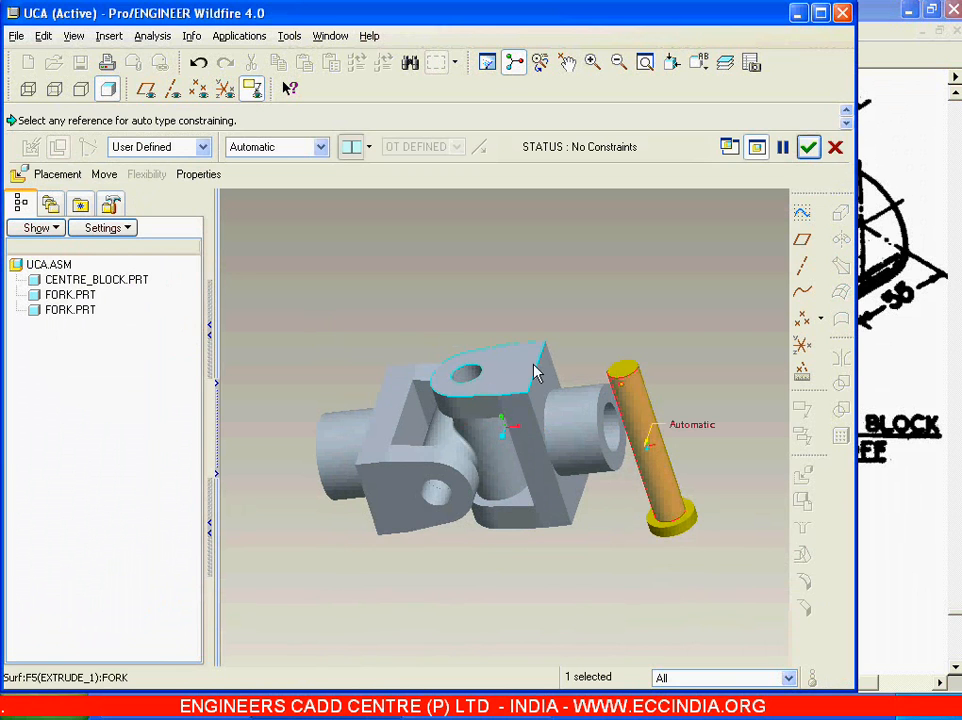
left_click(461, 379)
Mate the inner face of the pin's head with the first fork's lower outer lug face, and accept the placement.
middle_click_drag(517, 507, 565, 490)
left_click(557, 536)
middle_click_drag(557, 536, 561, 594)
scroll(544, 580, "up", 5)
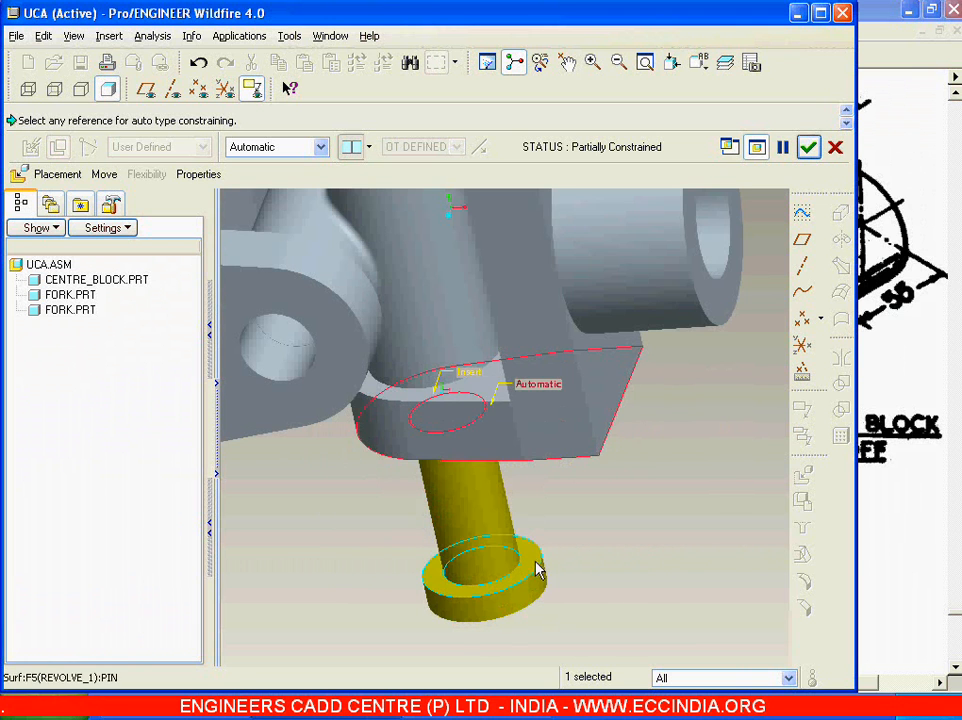
left_click(537, 564)
scroll(590, 537, "down", 3)
mouse_move(594, 537)
middle_mouse_down()
mouse_move(624, 484)
mouse_move(604, 530)
middle_mouse_up()
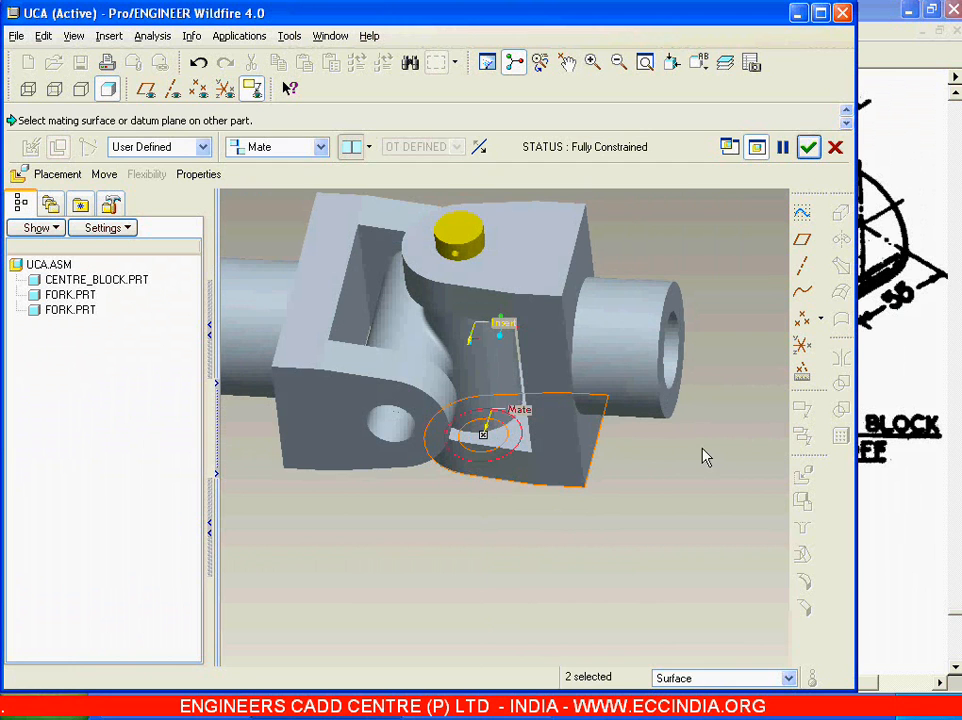
left_click(809, 148)
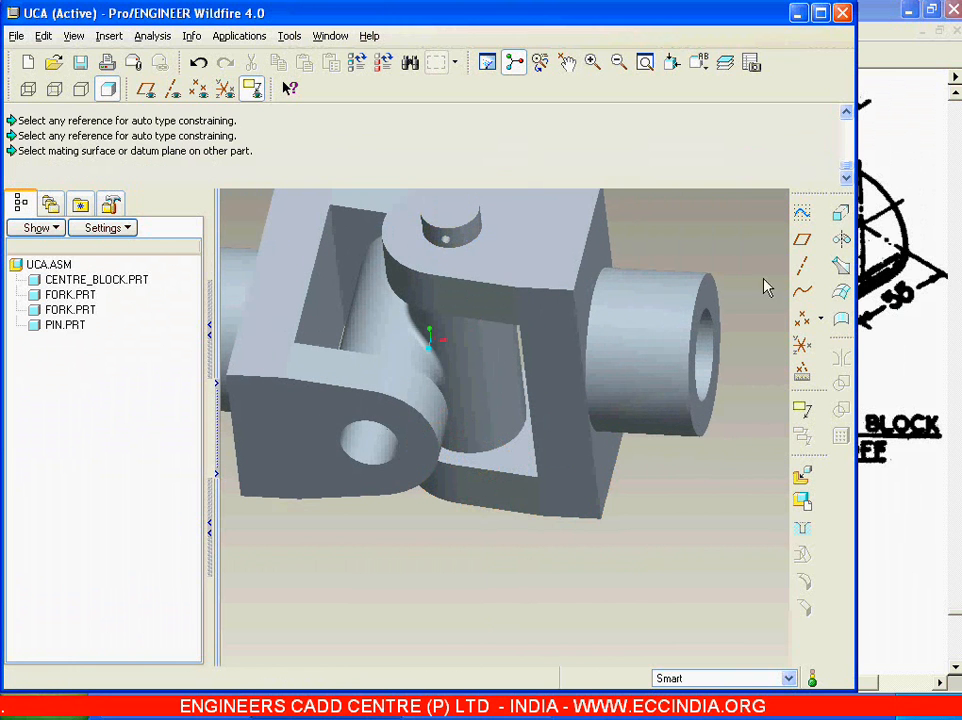
Add a second pin.prt, make it coaxial with the second fork's lug hole, and move it outside the fork.
left_click(802, 477)
double_click(328, 318)
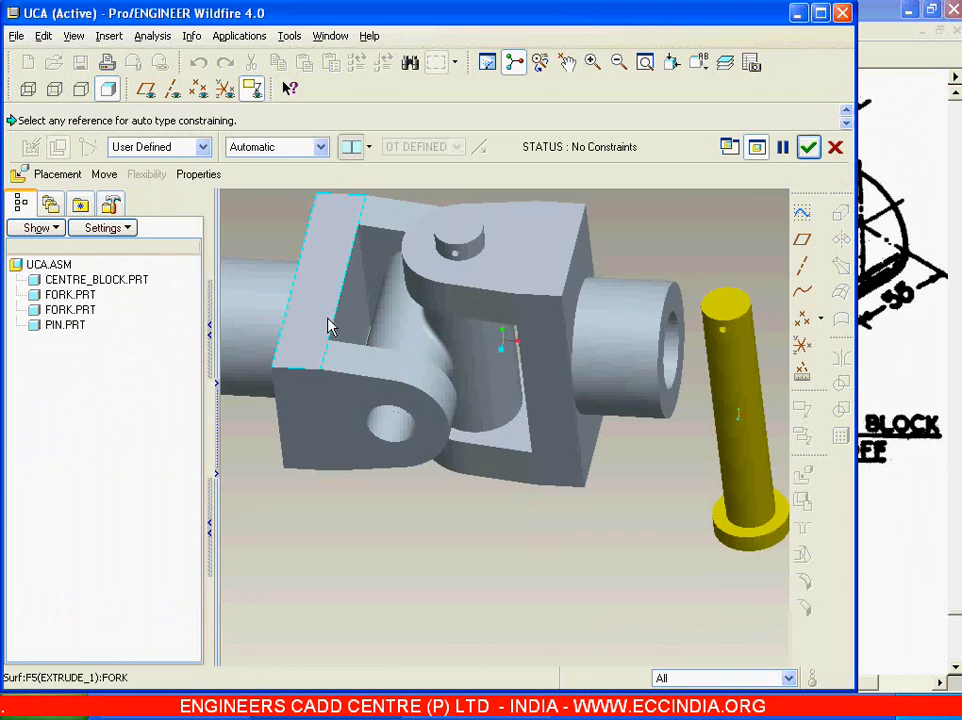
left_click(386, 440)
right_click_drag(381, 520, 357, 606, "ctrl+alt")
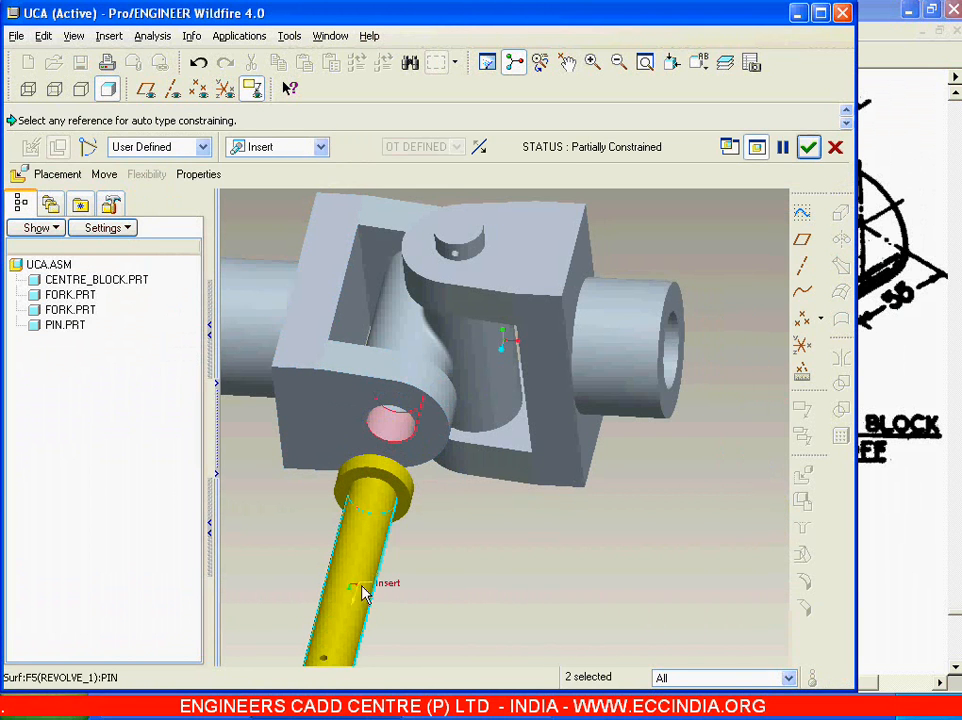
Constrain the second pin's head face to the second fork's outer lug face as a coincident Mate, and accept the placement.
left_click(400, 500)
left_click(387, 421)
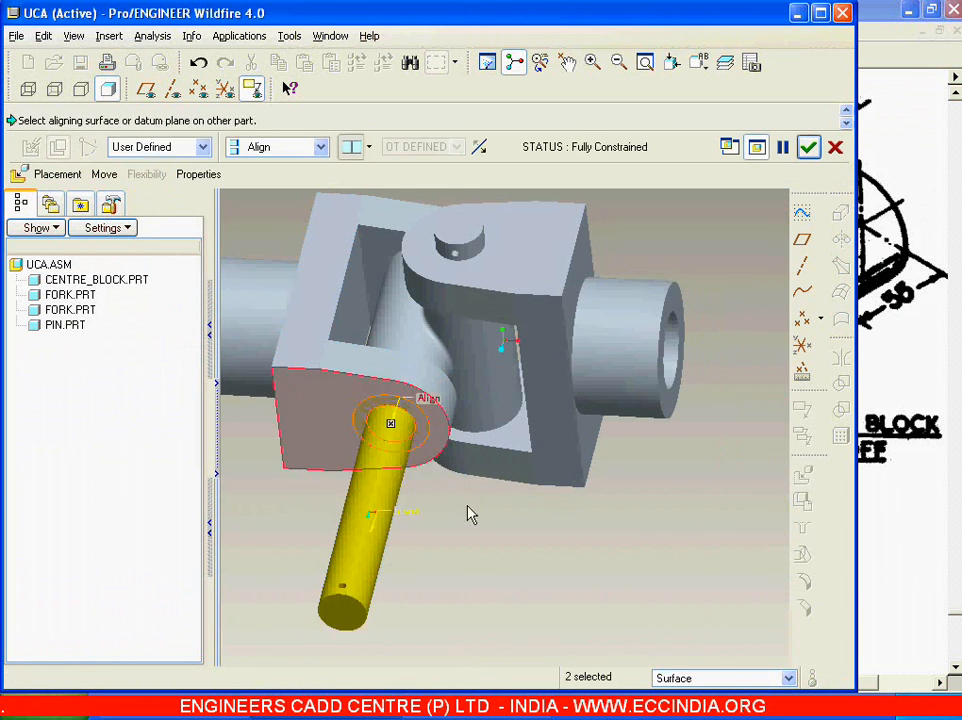
left_click(321, 147)
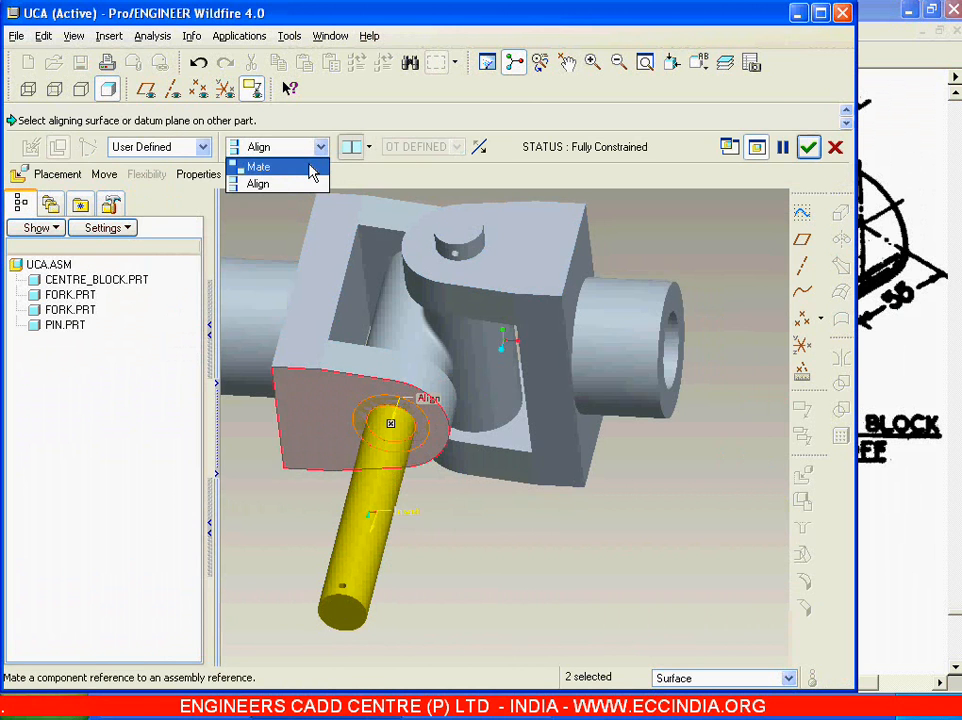
left_click(300, 163)
scroll(530, 541, "up", 4)
middle_click_drag(536, 530, 524, 588)
left_click(809, 148)
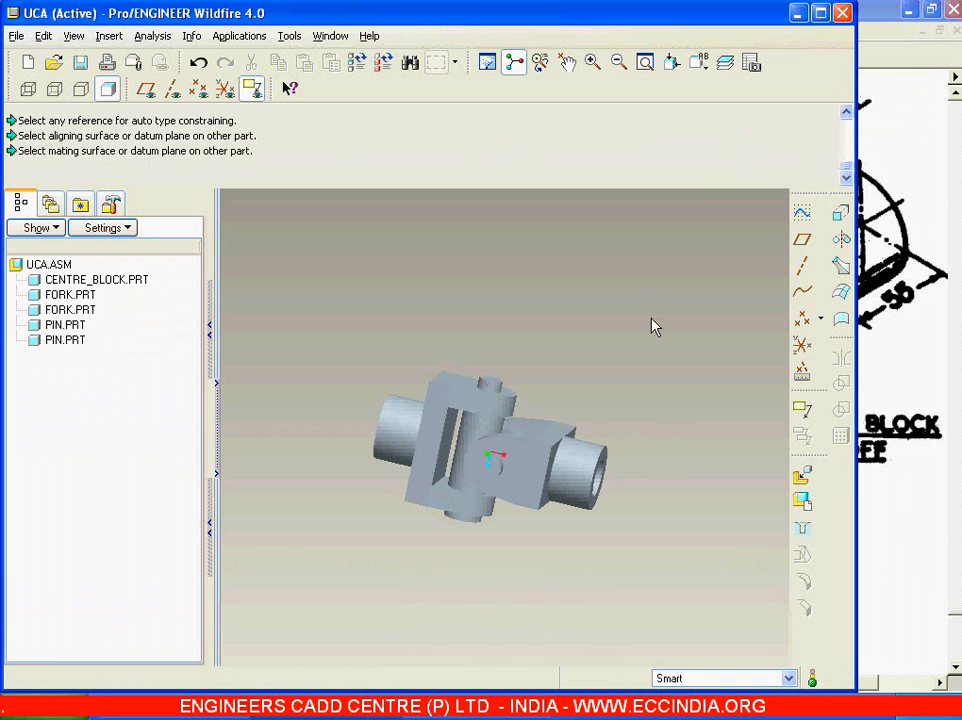
Add collar.prt to the assembly and make it coaxial with the first fork's pin using an Insert constraint.
key("ctrl+d")
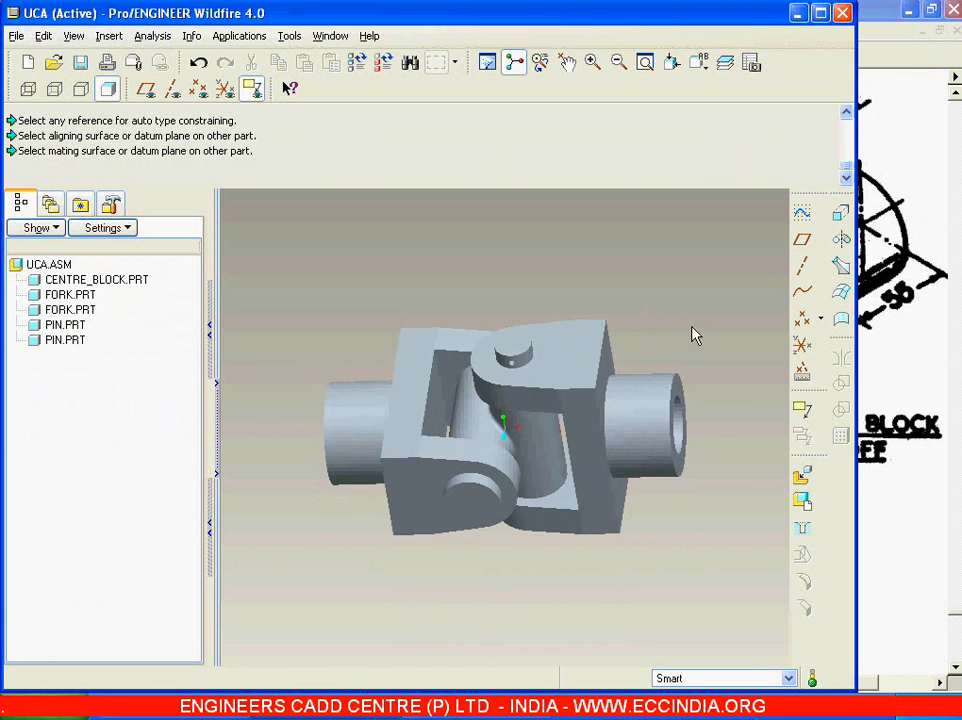
left_click(801, 477)
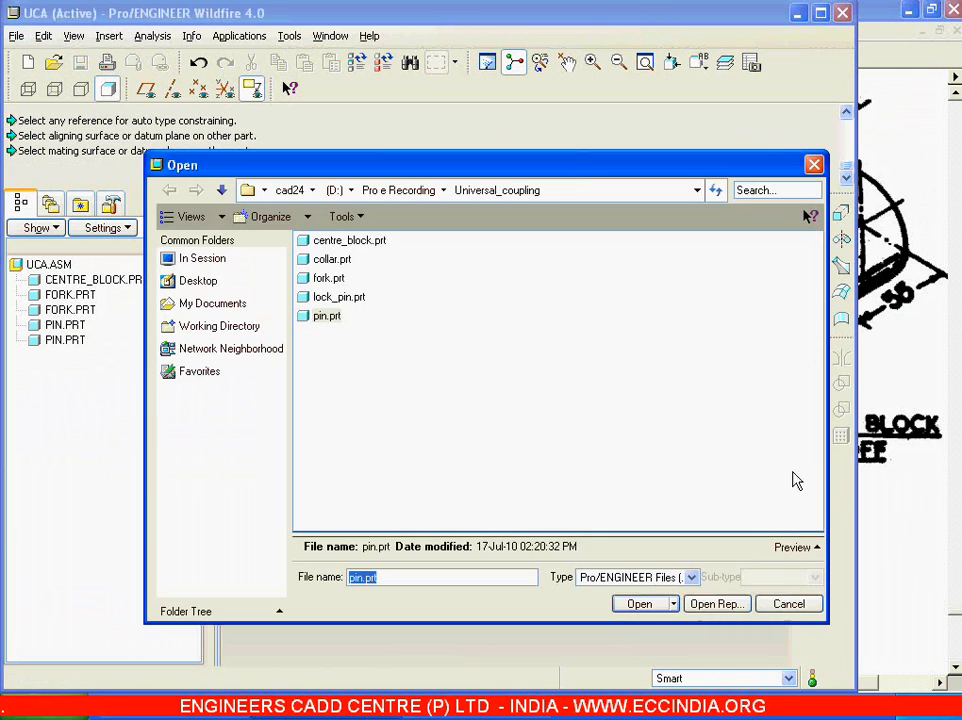
double_click(333, 259)
scroll(696, 581, "up", 5)
left_click(745, 445)
scroll(586, 587, "down", 4)
left_click(401, 334)
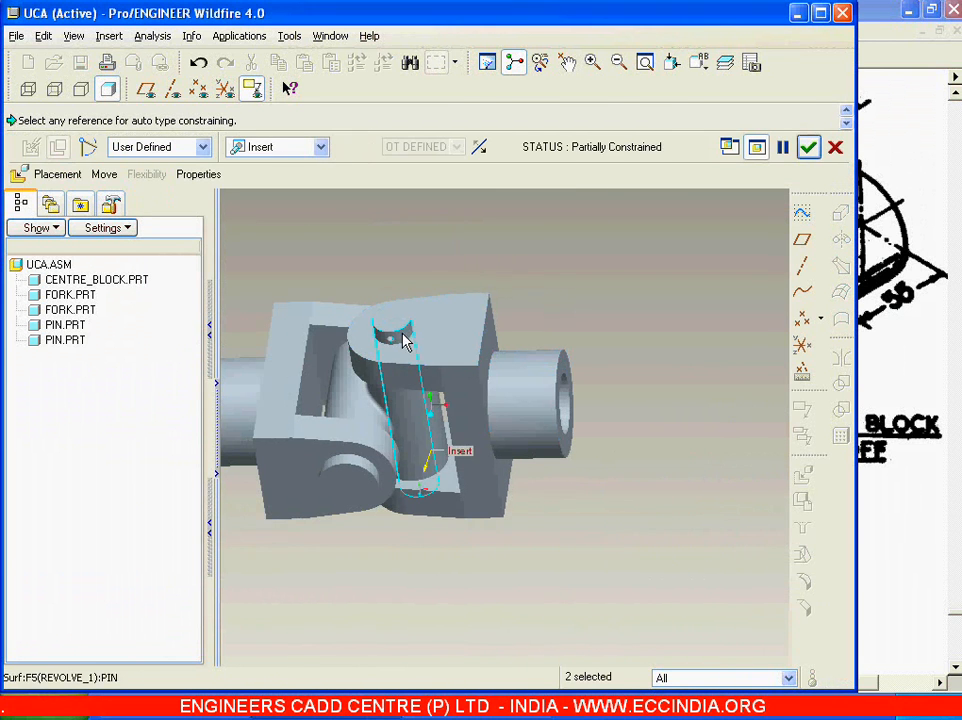
Move the collar above the pin's end, line up its cross hole with the pin's cross hole using Insert, and accept the placement.
scroll(401, 335, "up", 2)
right_click_drag(445, 437, 438, 168, "ctrl+alt")
right_click_drag(433, 360, 427, 277, "ctrl+alt")
scroll(420, 283, "down", 4)
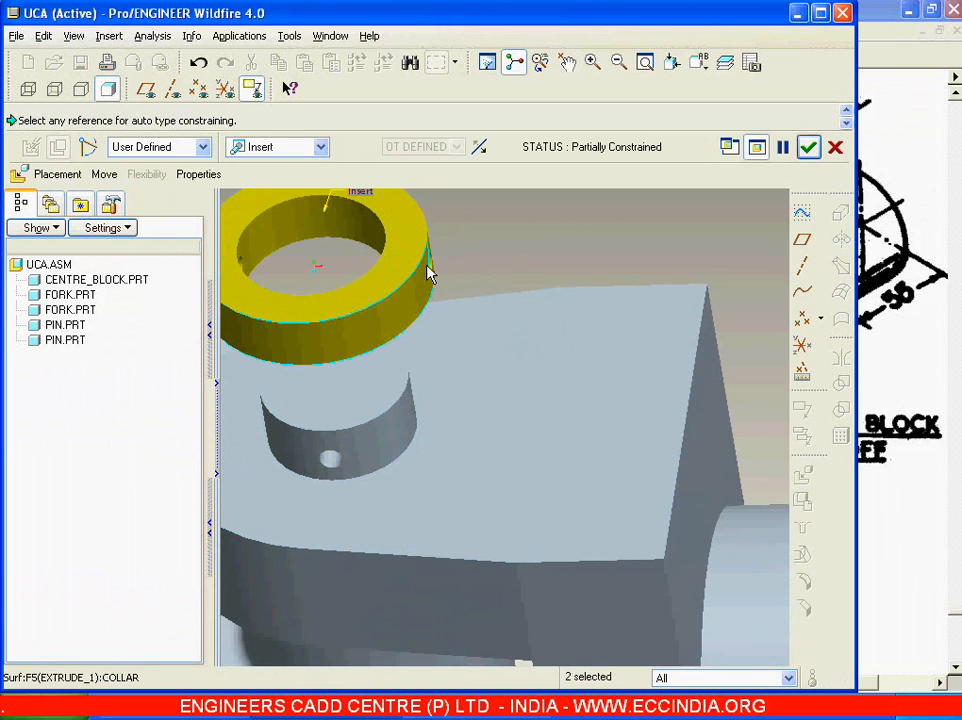
left_click(432, 268)
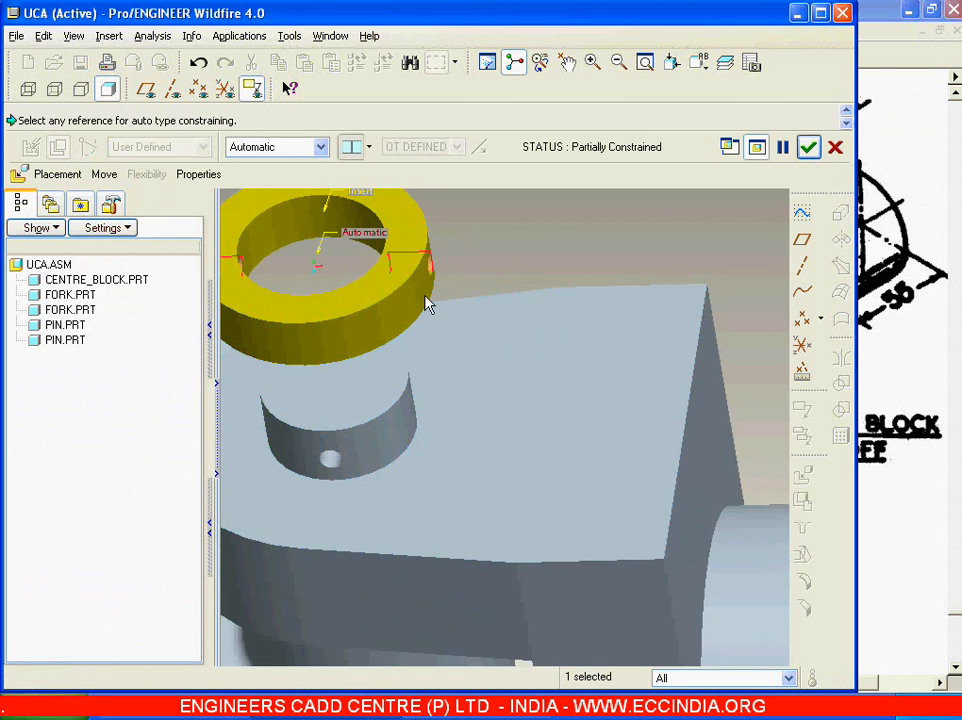
left_click(333, 467)
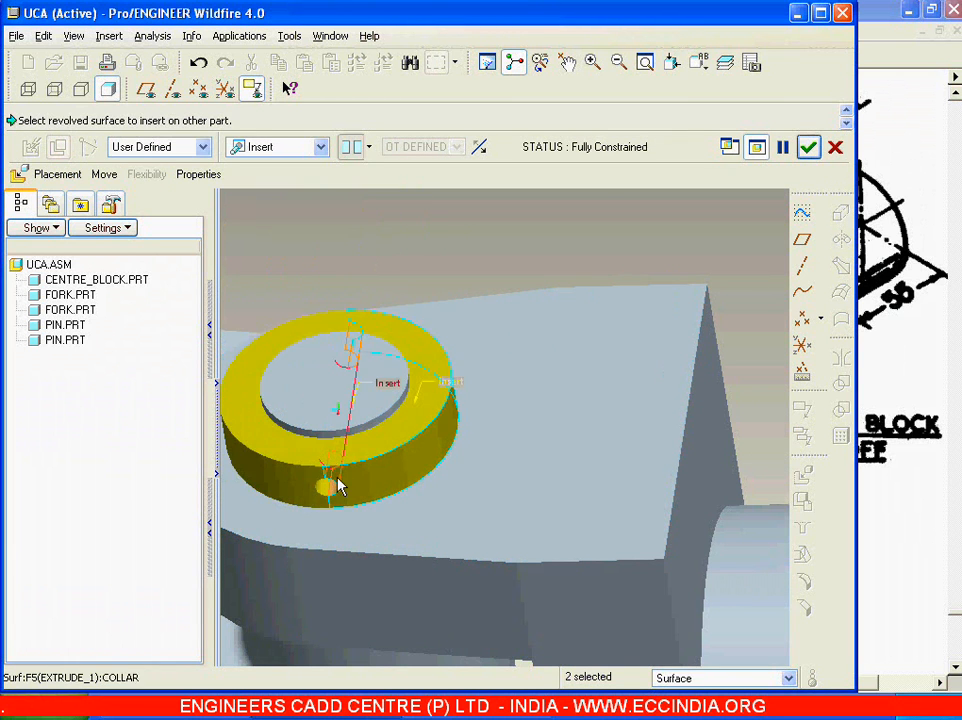
scroll(346, 457, "down", 3)
middle_click_drag(457, 462, 423, 421)
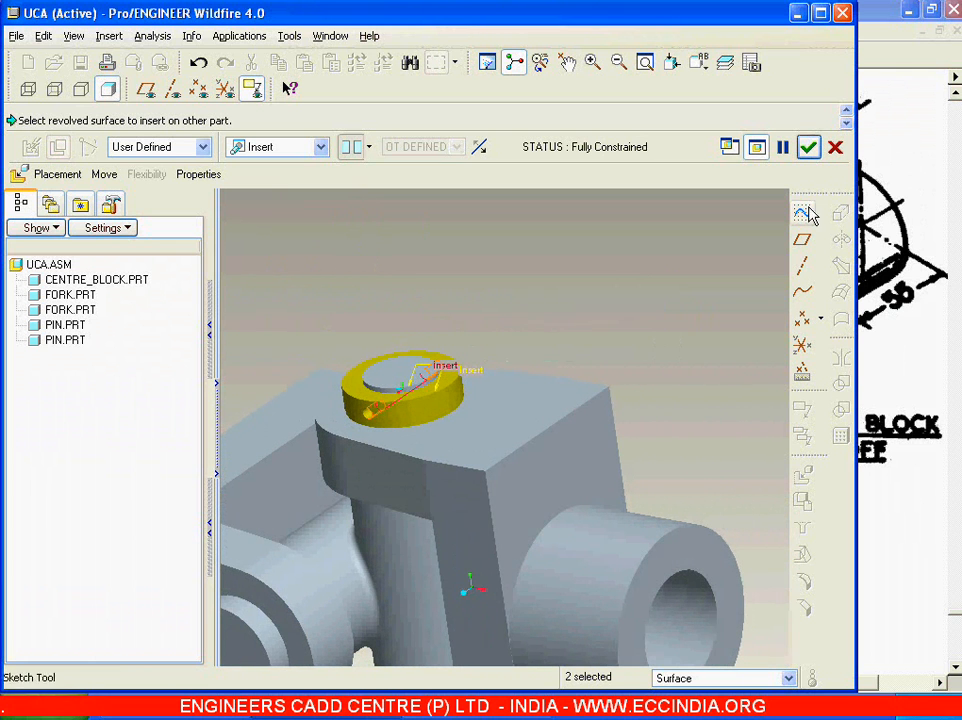
left_click(808, 148)
Add a second collar.prt, make it coaxial with the second fork's pin using Insert, and move it out beyond the pin's end.
scroll(648, 274, "down", 4)
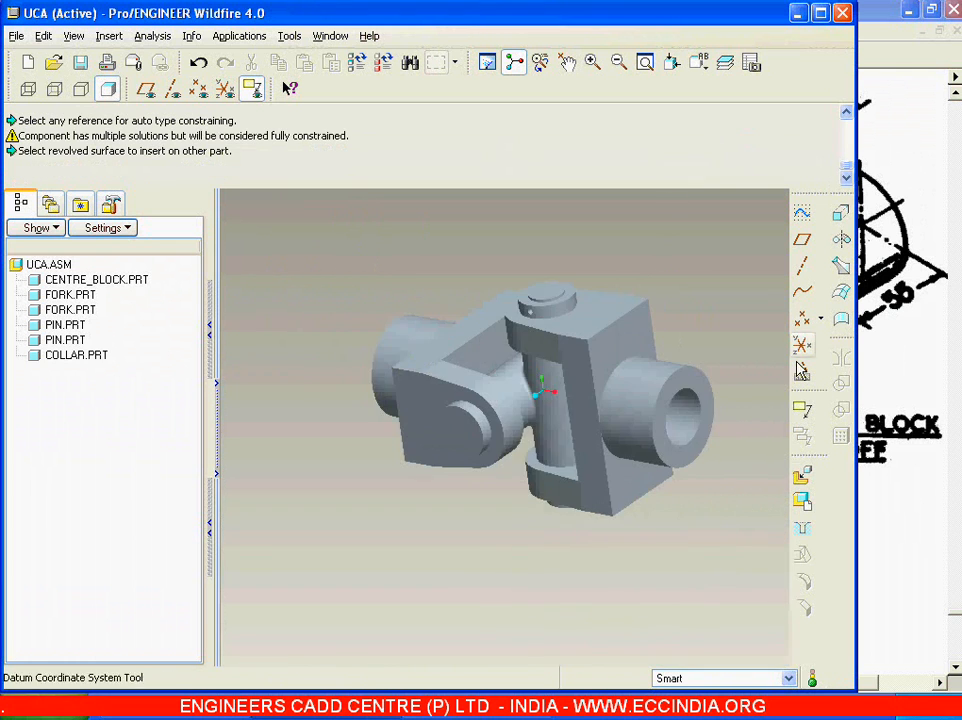
left_click(803, 478)
double_click(331, 261)
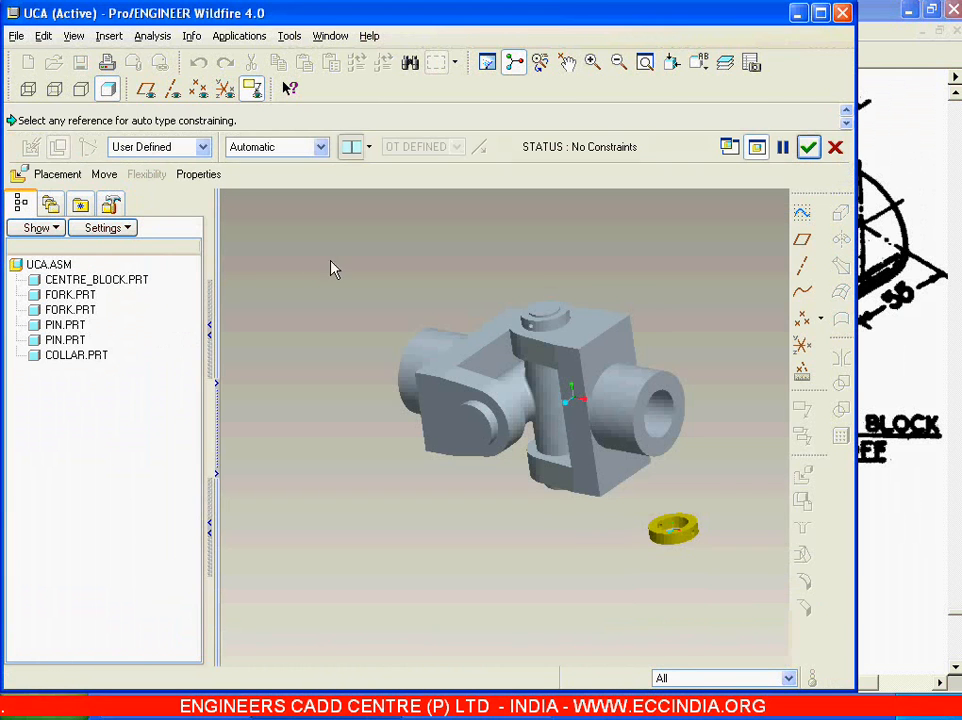
scroll(706, 588, "up", 4)
left_click(640, 455)
scroll(616, 580, "down", 3)
scroll(447, 375, "up", 5)
middle_click_drag(447, 375, 560, 235)
left_click(577, 244)
scroll(422, 310, "down", 4)
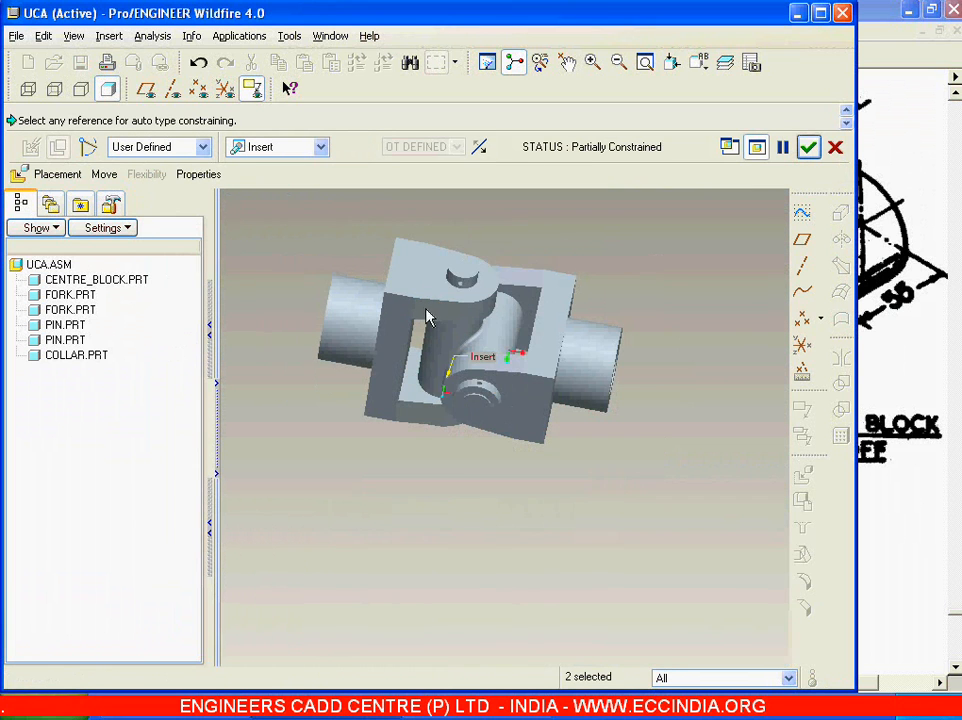
right_click_drag(449, 428, 492, 188, "ctrl+alt")
scroll(489, 238, "up", 4)
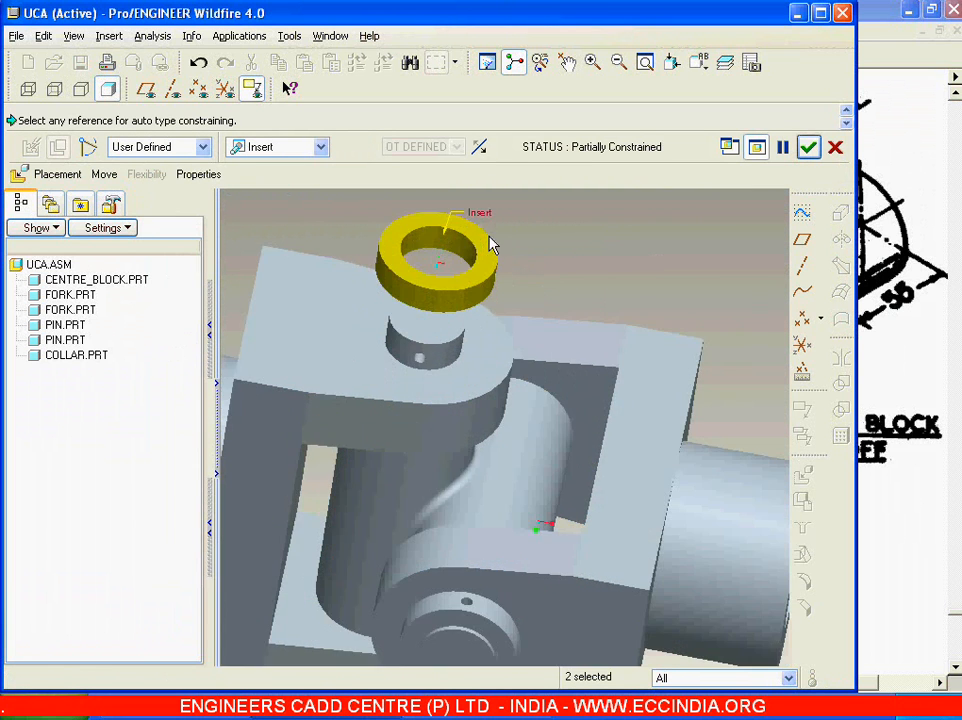
Line up the second collar's cross hole with its pin's cross hole using an Insert constraint, and accept the placement.
scroll(490, 265, "down", 2)
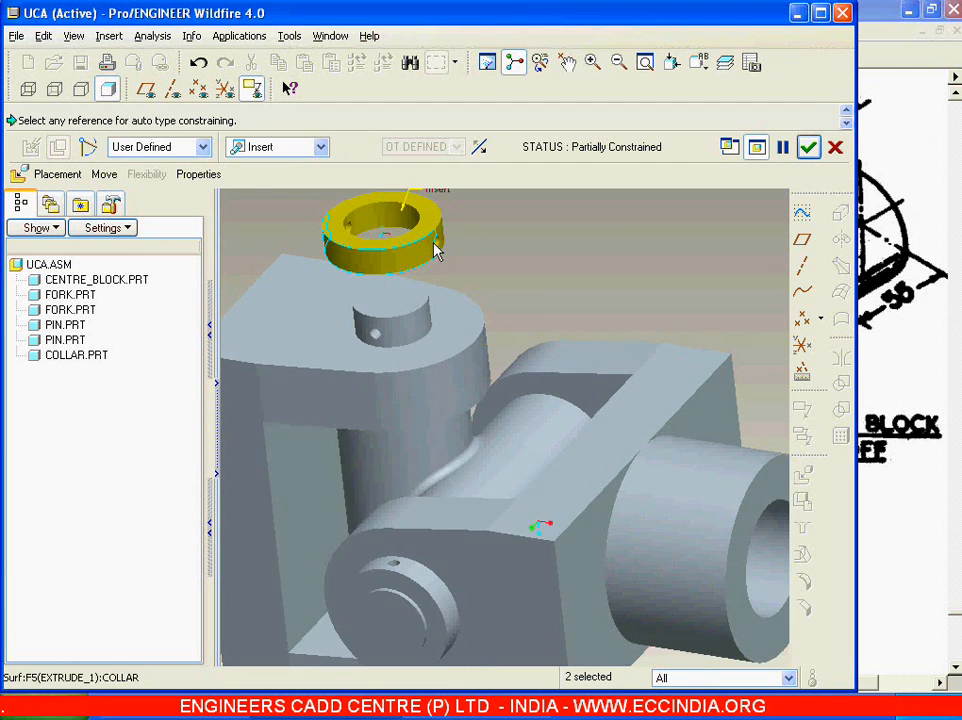
scroll(440, 250, "up", 3)
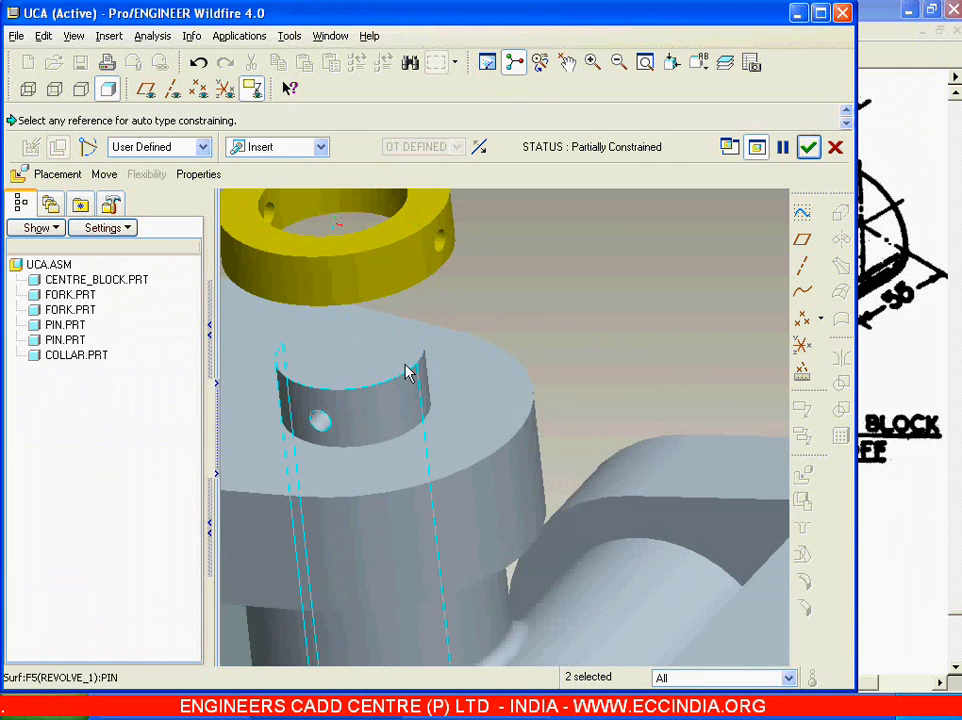
left_click(443, 245)
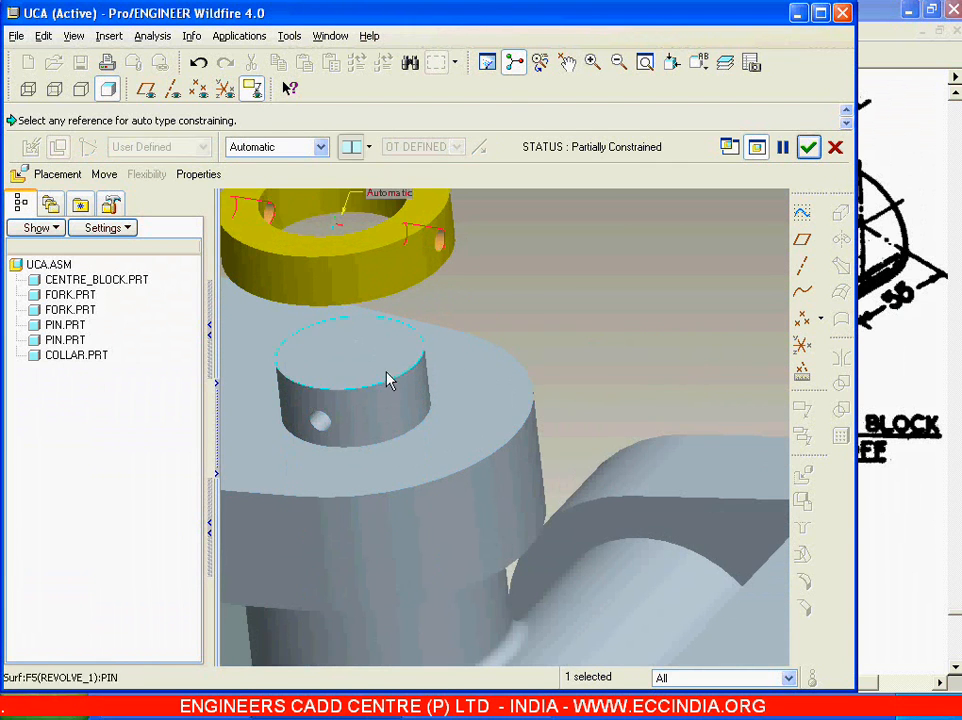
left_click(322, 426)
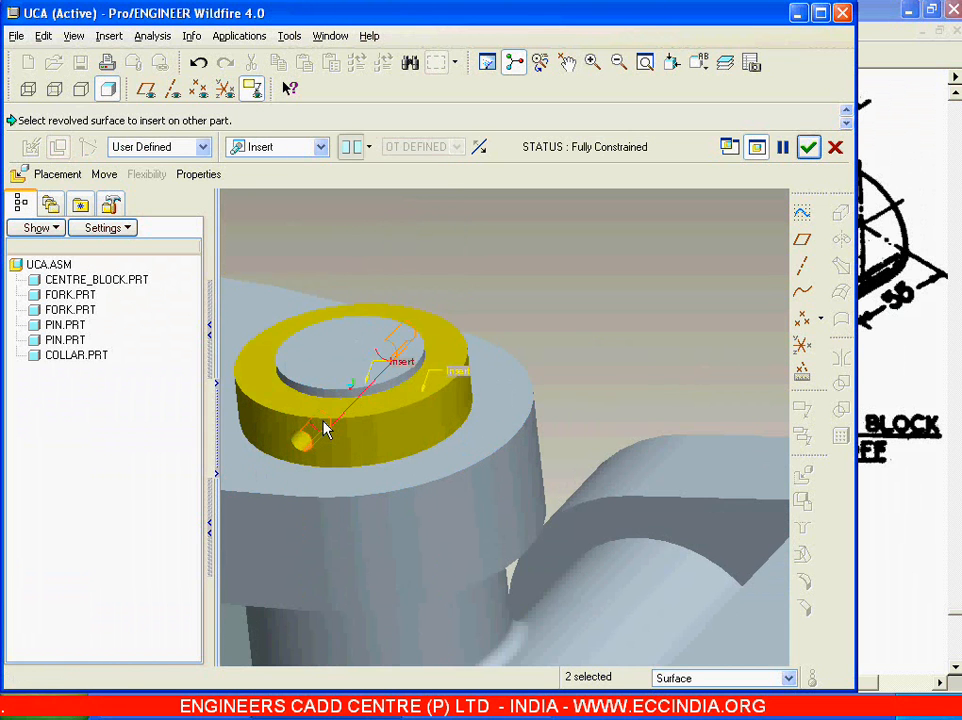
scroll(565, 350, "up", 4)
middle_click_drag(565, 350, 584, 331)
left_click(808, 147)
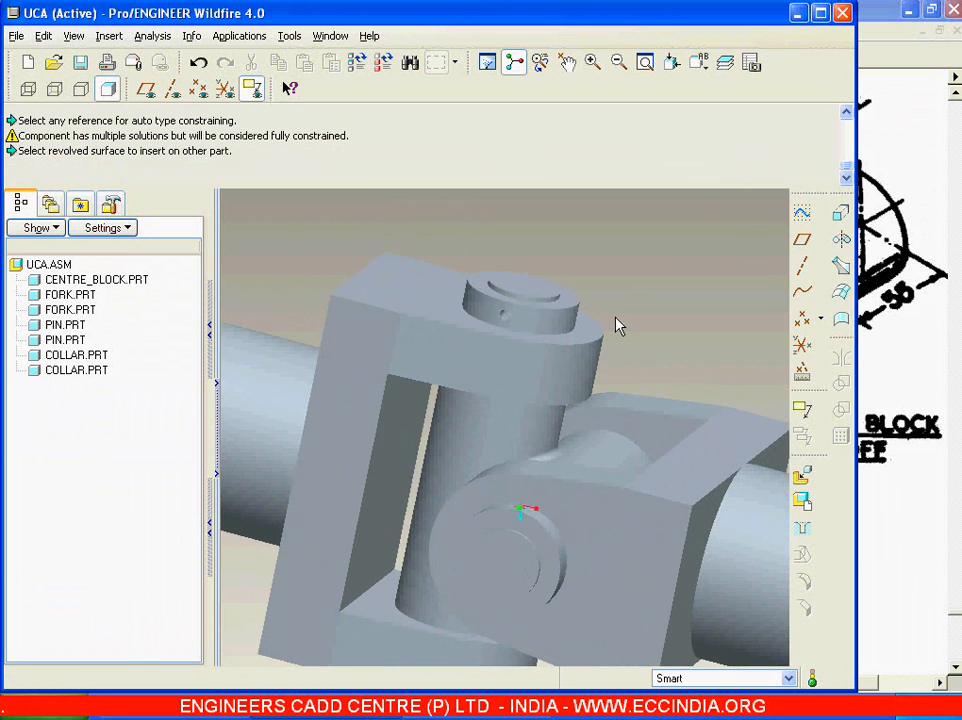
Add lock_pin.prt to the assembly and make it coaxial with the second collar's cross hole using an Insert constraint.
key("ctrl+d")
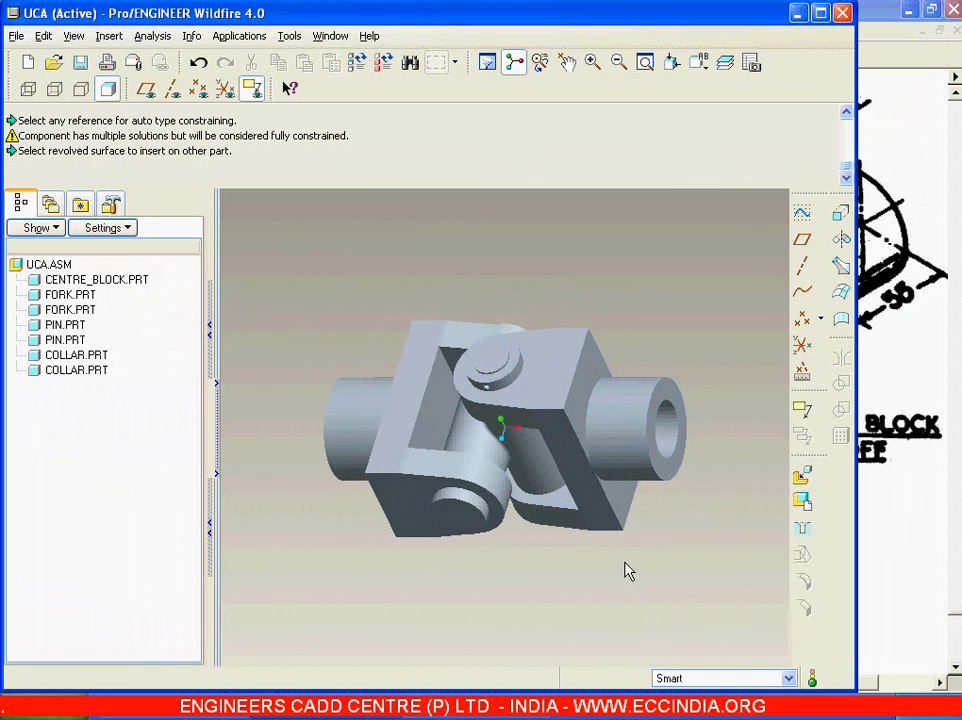
middle_click_drag(645, 548, 650, 585)
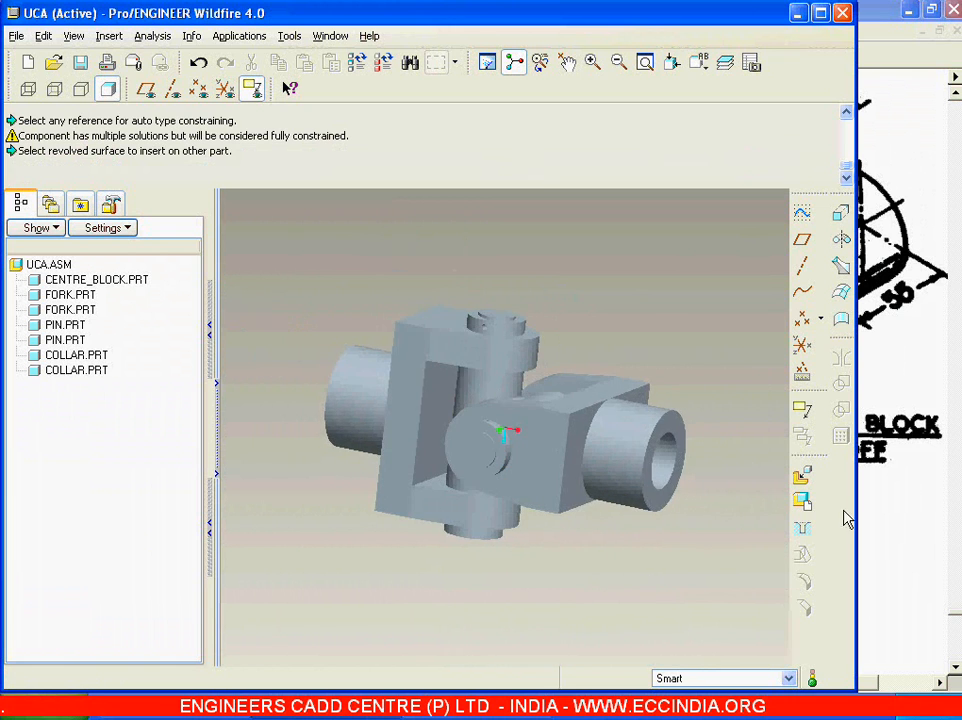
left_click(802, 476)
double_click(336, 301)
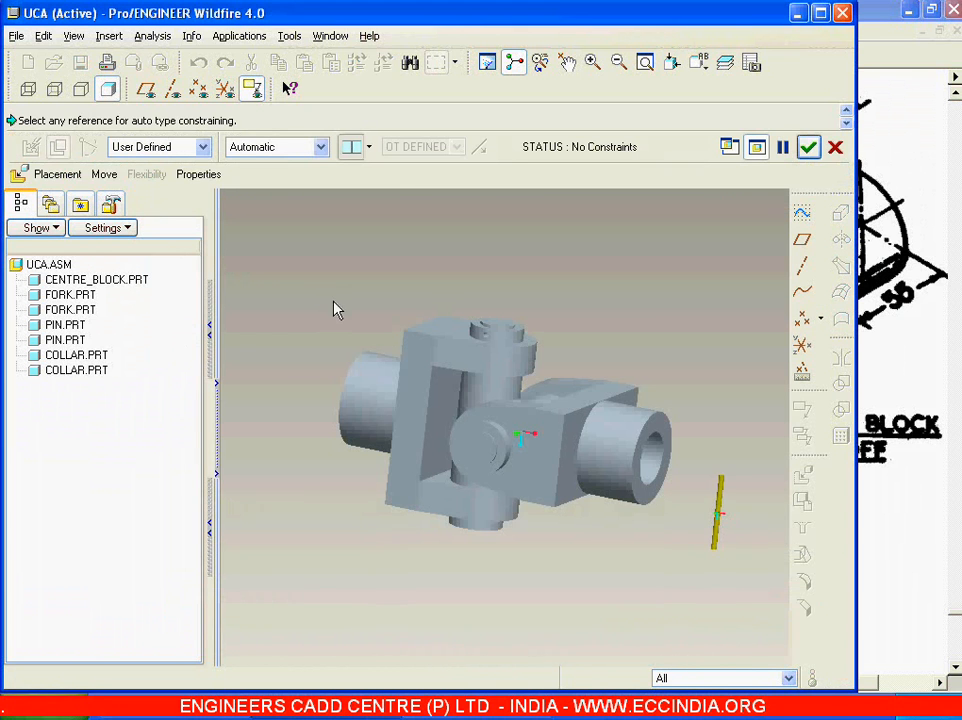
scroll(745, 513, "down", 4)
left_click(679, 489)
scroll(672, 505, "up", 4)
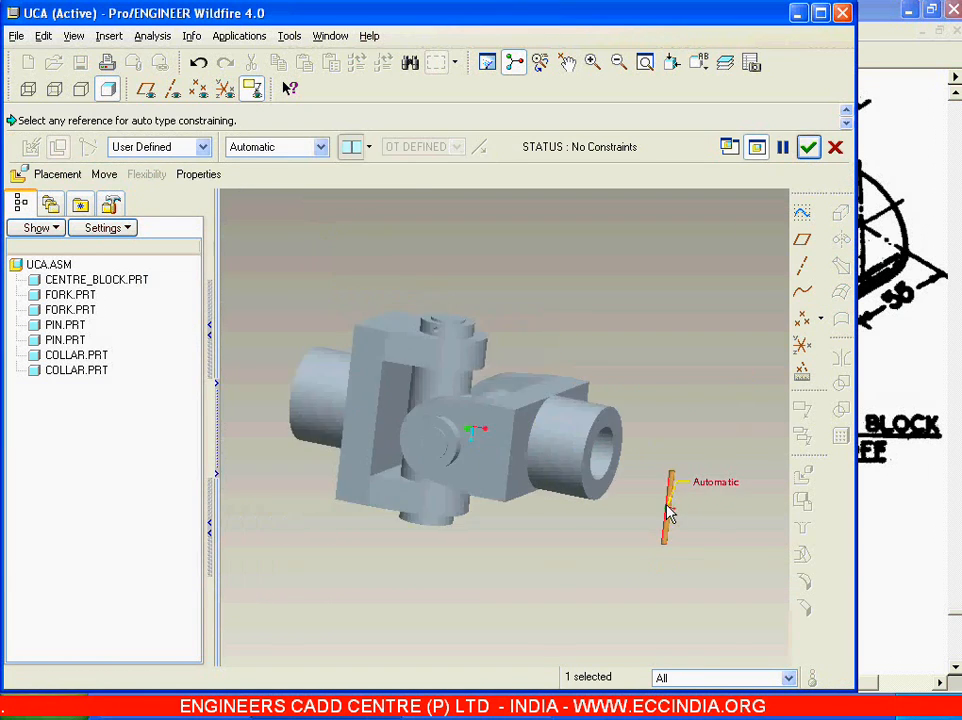
scroll(434, 337, "down", 6)
left_click(421, 313)
scroll(444, 453, "up", 5)
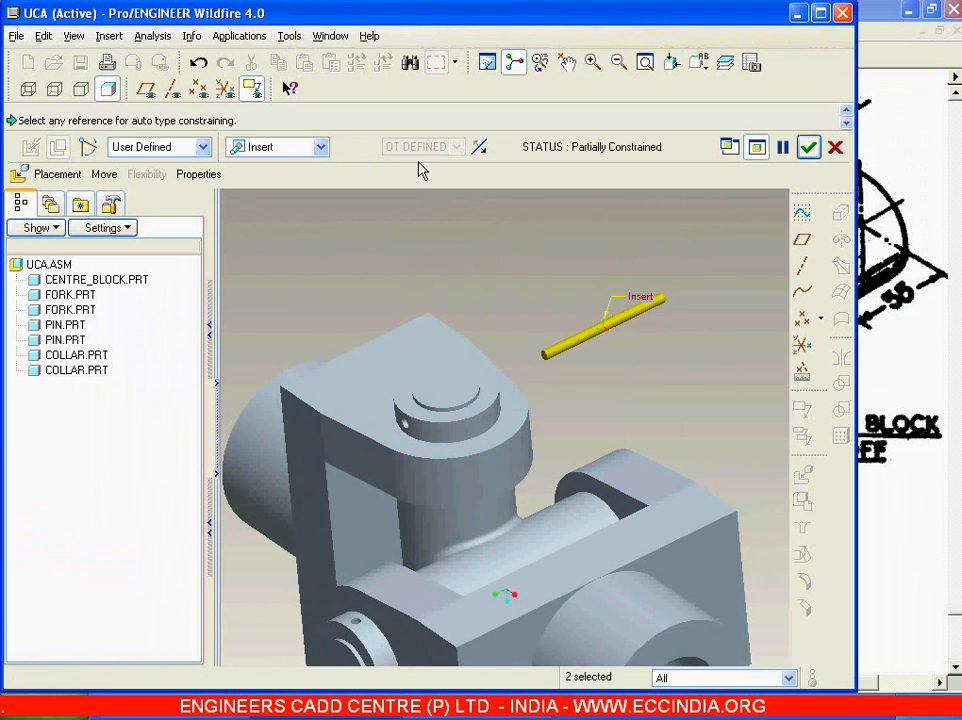
Display the datum planes and align the lock pin's FRONT plane with the second collar's RIGHT plane.
left_click(144, 90)
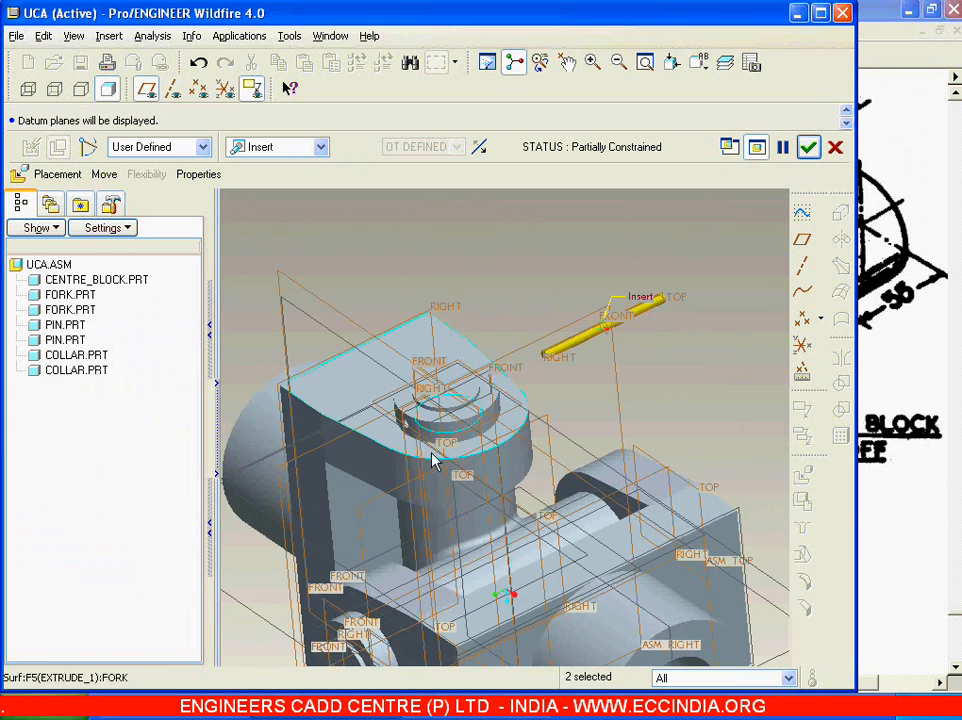
scroll(464, 440, "down", 5)
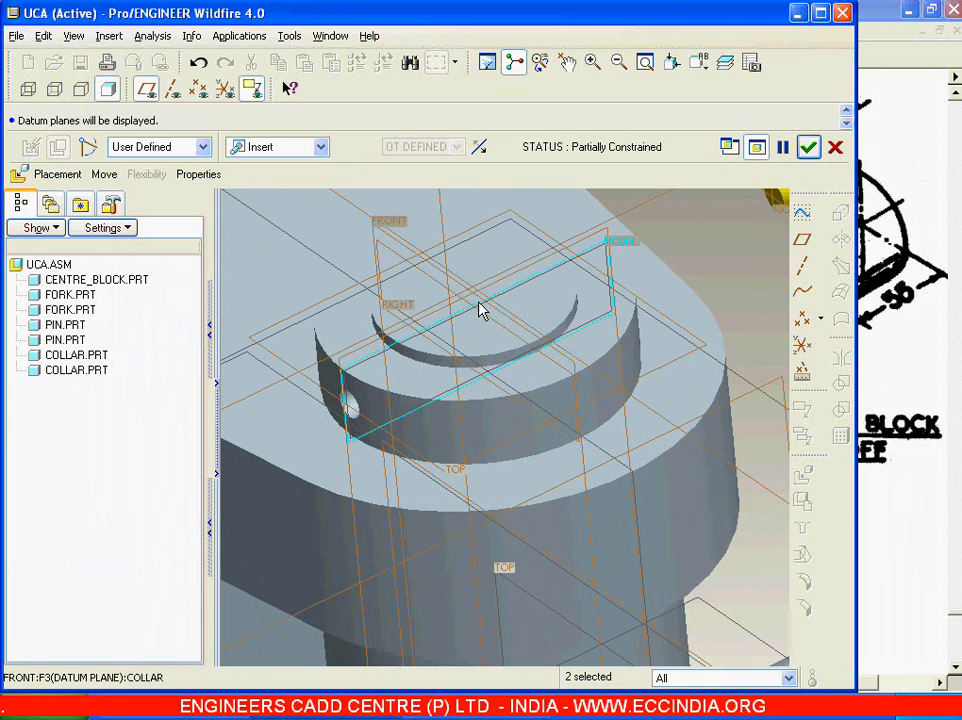
left_click(490, 325)
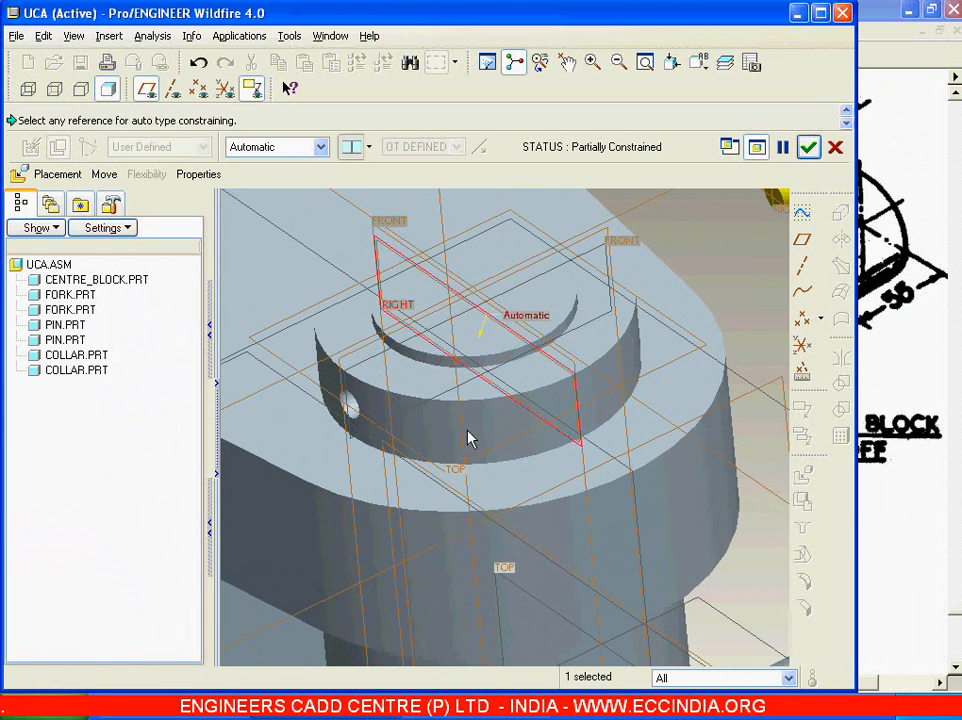
scroll(696, 333, "up", 5)
scroll(552, 326, "down", 5)
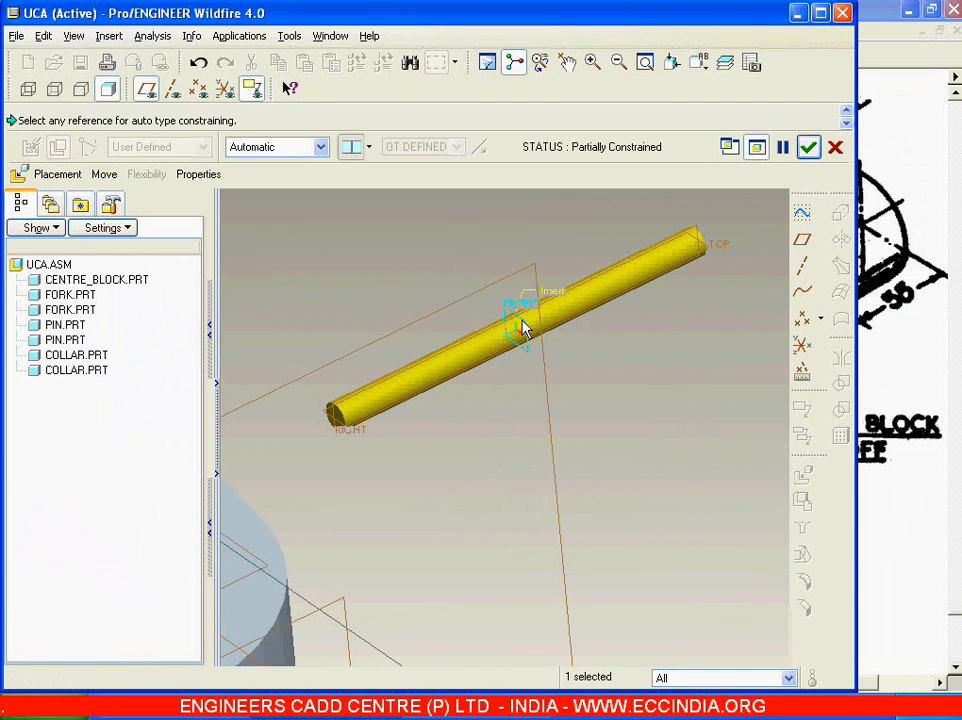
left_click(522, 328)
Change the lock pin's Align constraint from offset to coincident and accept the placement.
left_click(456, 147)
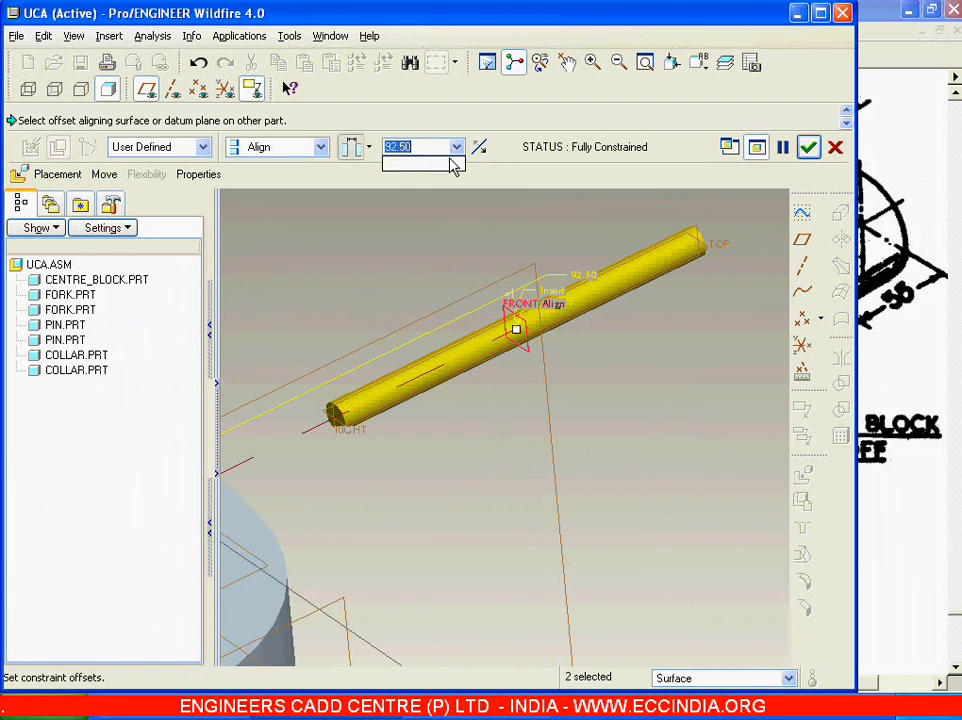
left_click(368, 147)
left_click(352, 172)
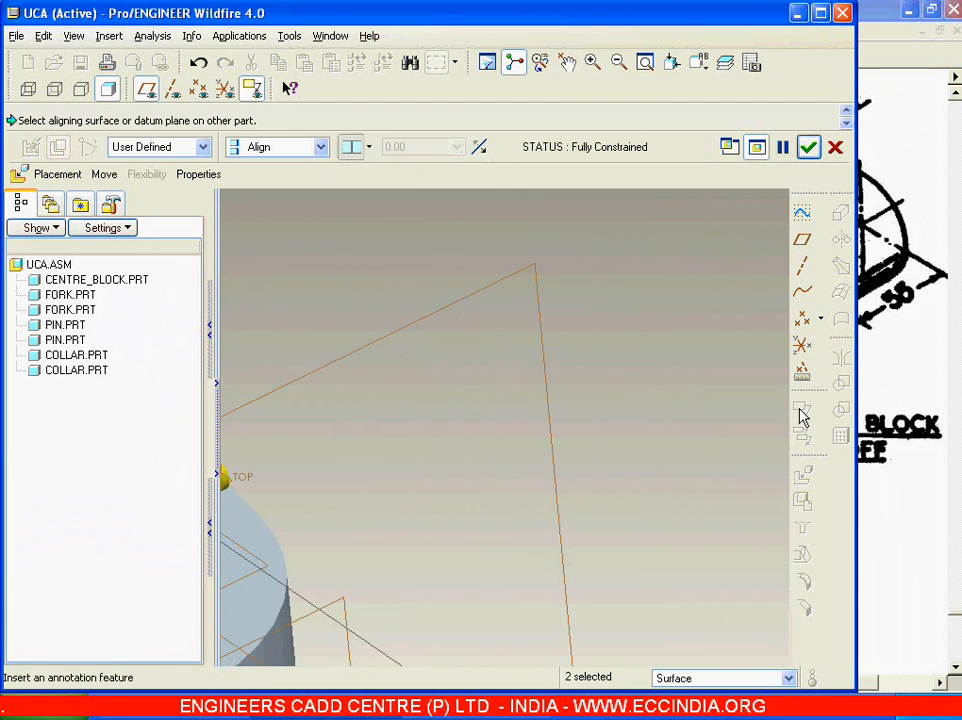
scroll(537, 438, "up", 3)
middle_click_drag(528, 438, 508, 436)
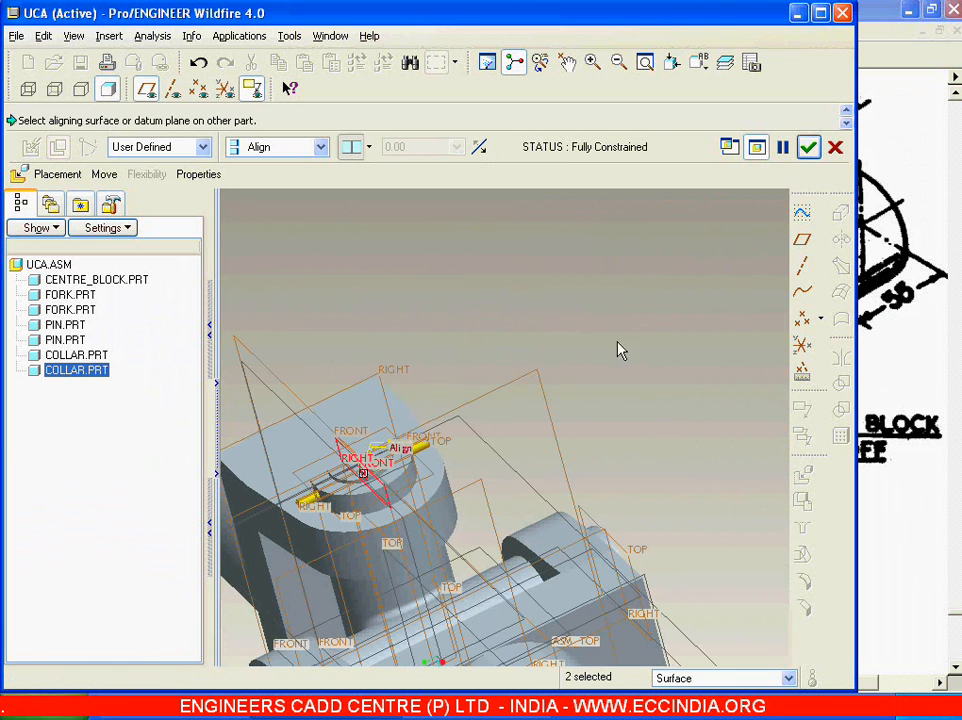
left_click(808, 147)
scroll(446, 258, "up", 3)
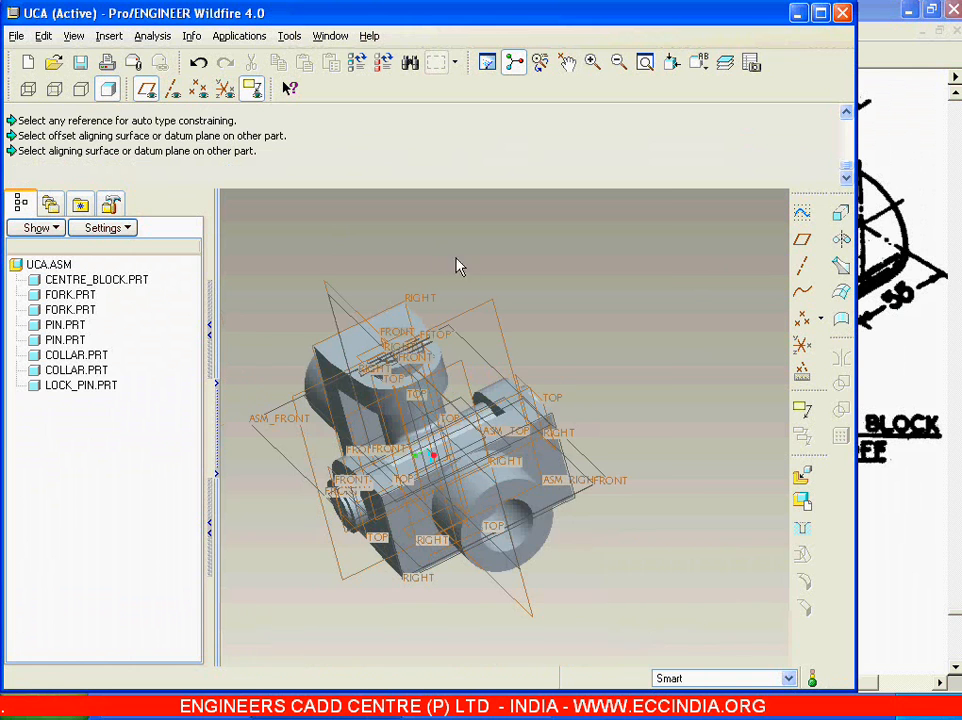
Add a second lock_pin.prt and make it coaxial with the first collar's cross hole using an Insert constraint.
left_click(800, 478)
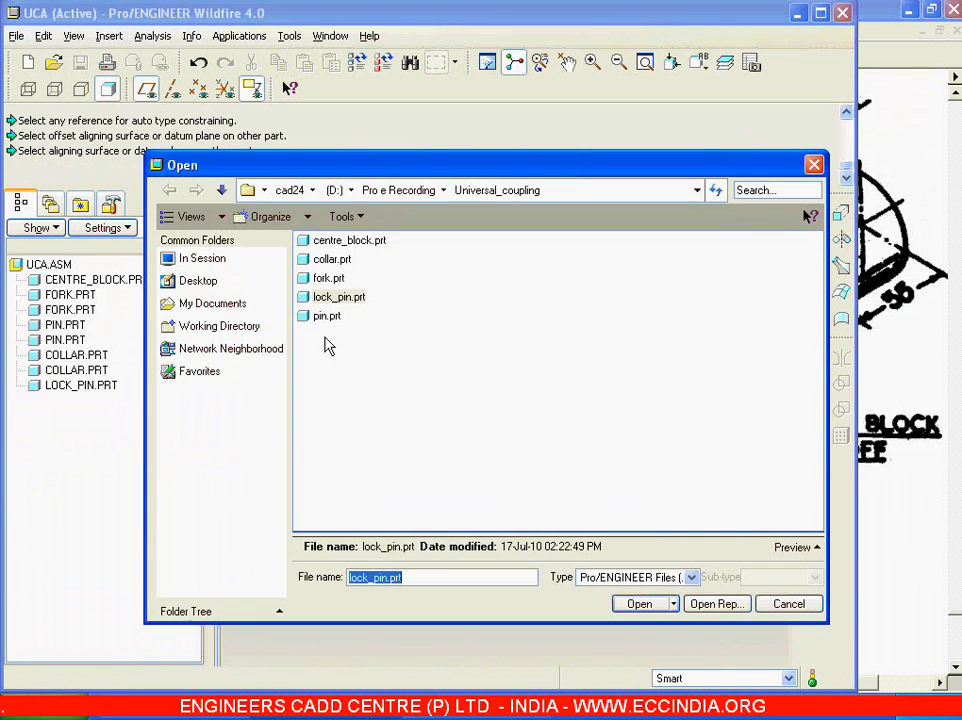
double_click(337, 298)
middle_click_drag(623, 543, 667, 426)
scroll(573, 614, "down", 5)
scroll(602, 535, "down", 3)
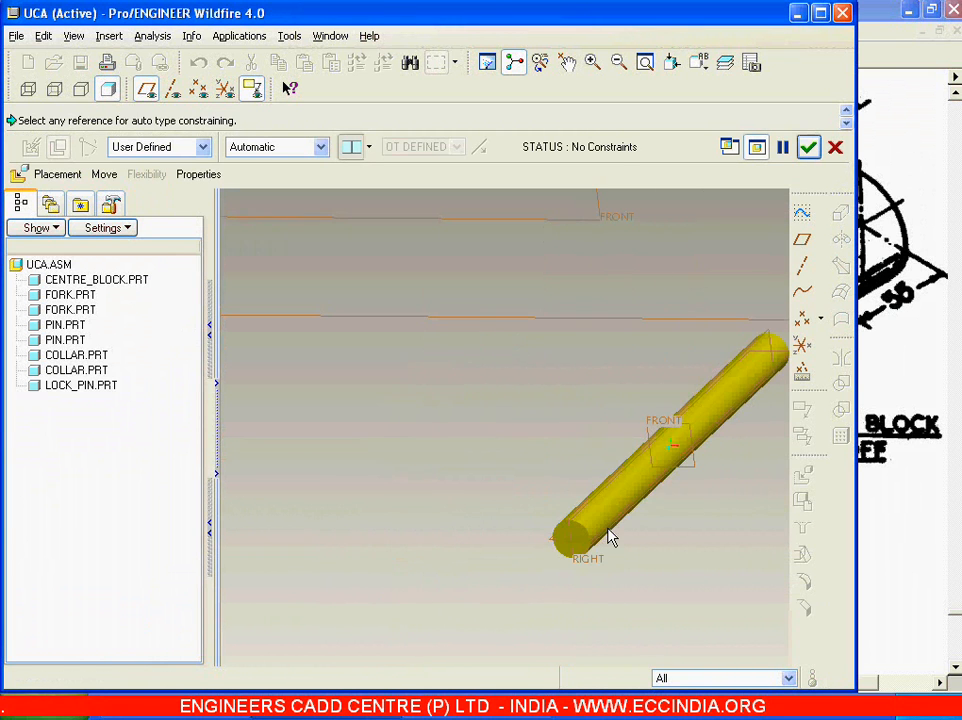
left_click(620, 510)
scroll(620, 590, "up", 6)
scroll(436, 333, "down", 6)
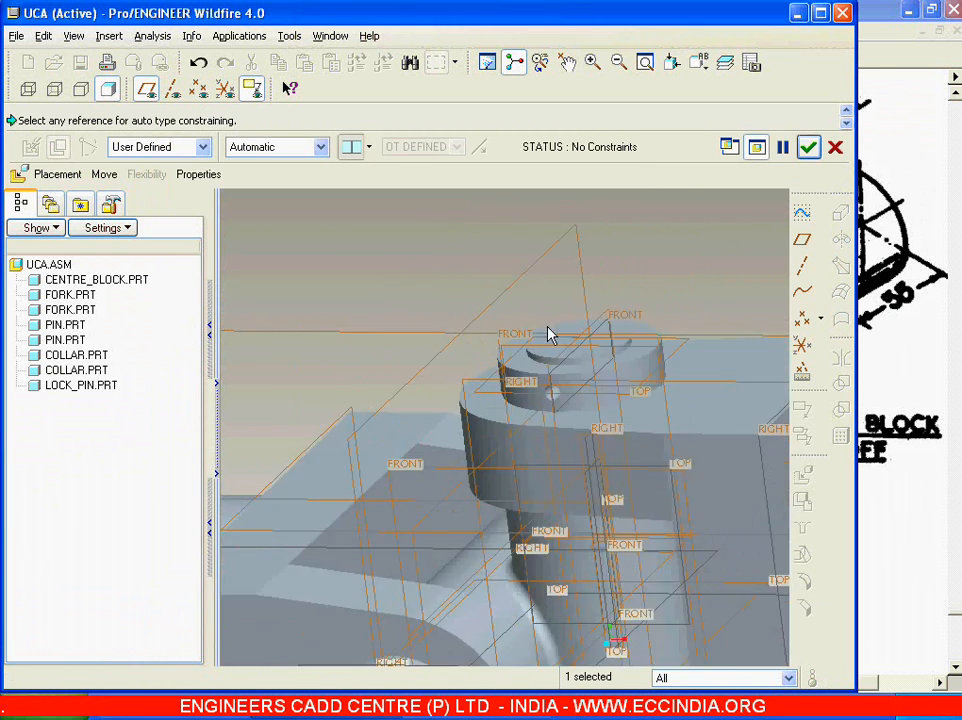
left_click(502, 432)
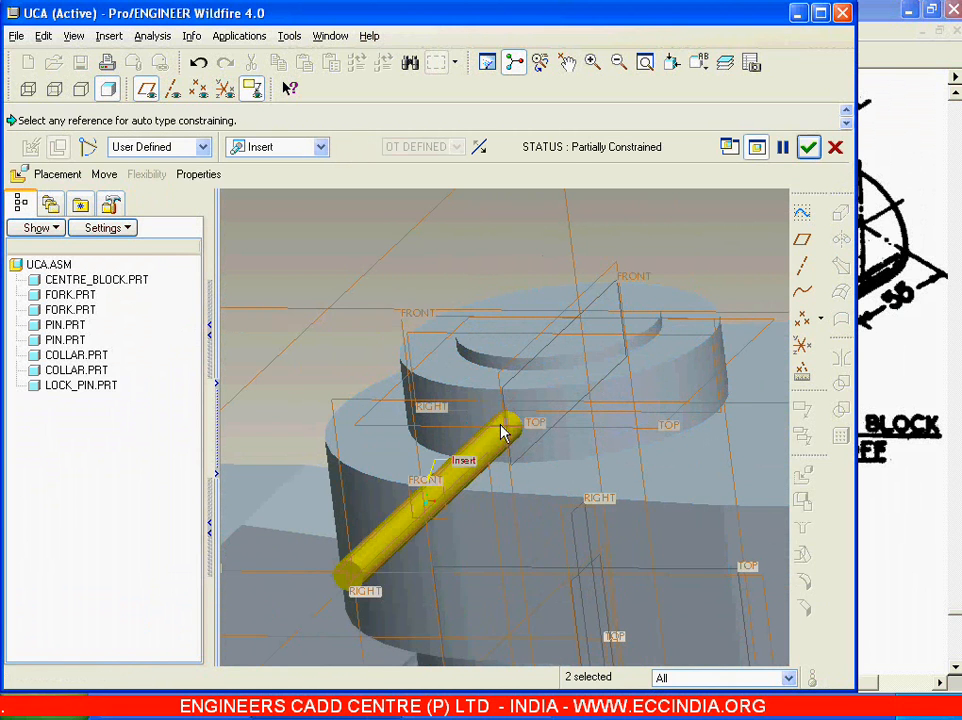
Align the second lock pin's FRONT plane with the first collar's RIGHT plane as a coincident constraint.
left_click(435, 499)
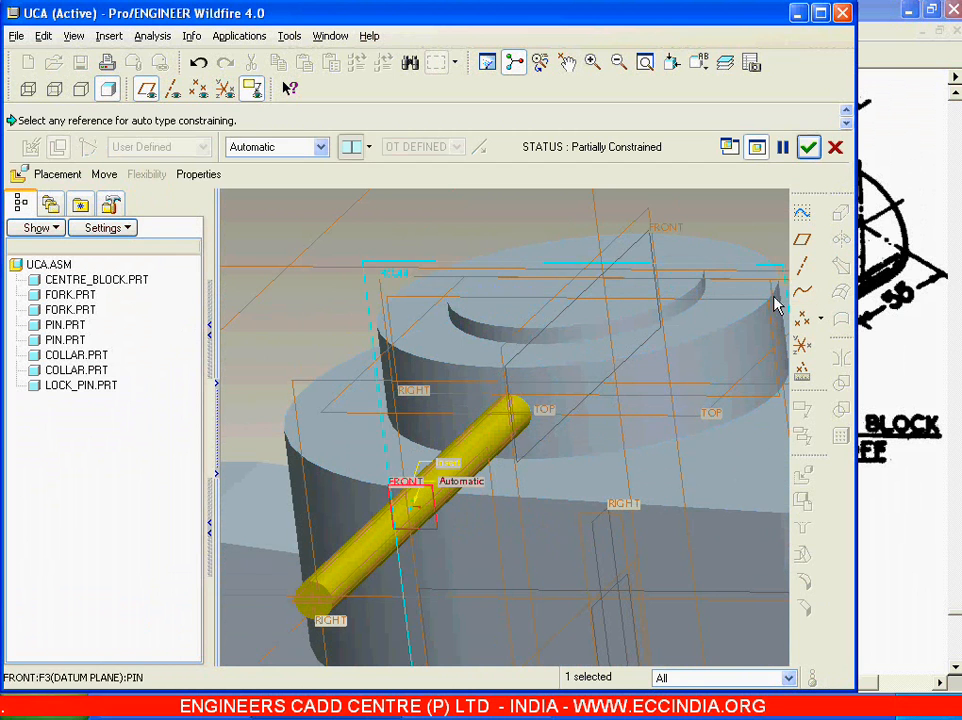
left_click(433, 305)
left_click(370, 150)
left_click(361, 177)
scroll(527, 462, "up", 4)
mouse_move(528, 462)
middle_mouse_down()
mouse_move(532, 483)
mouse_move(575, 468)
mouse_move(588, 427)
middle_mouse_up()
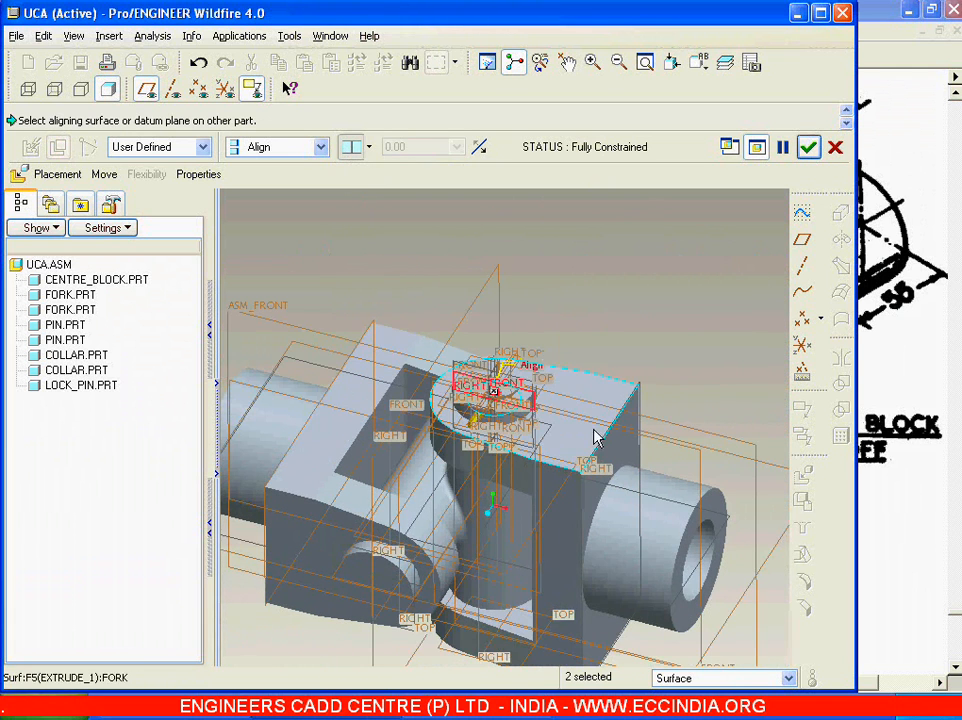
Hide the datum planes, accept the second lock pin's placement, and return the assembly to its default orientation for inspection.
left_click(145, 88)
scroll(515, 425, "down", 3)
middle_click_drag(515, 425, 470, 392)
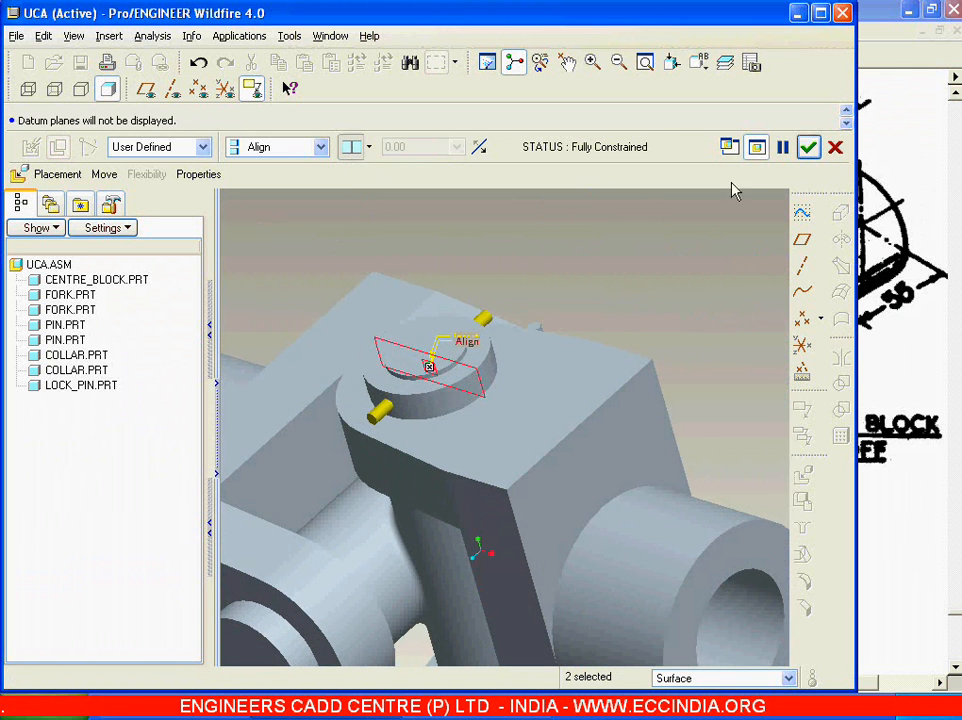
left_click(808, 148)
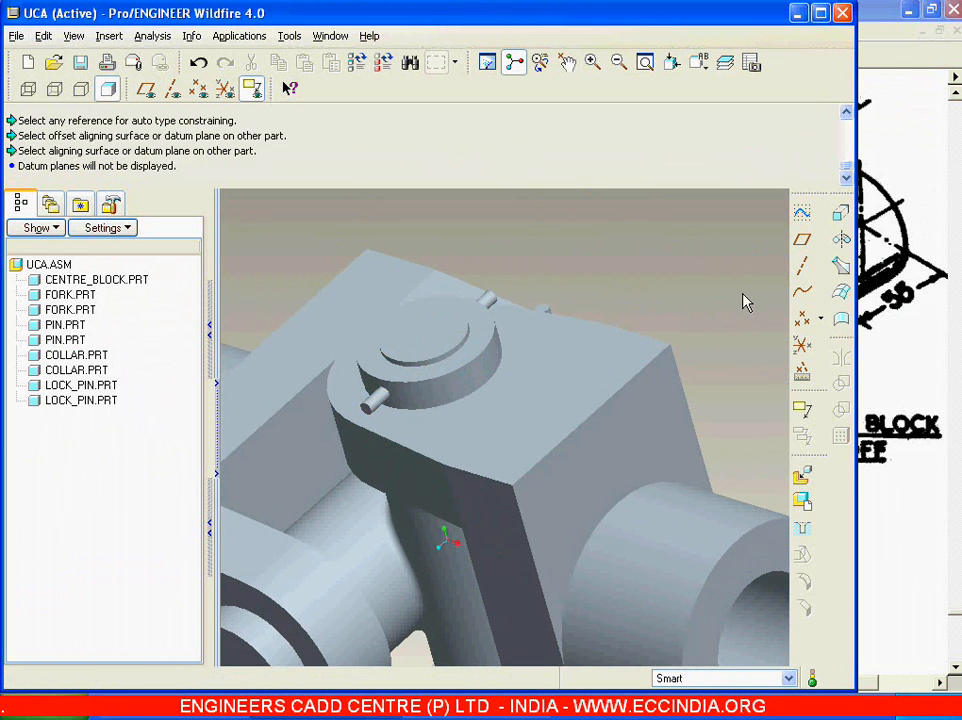
key("ctrl+d")
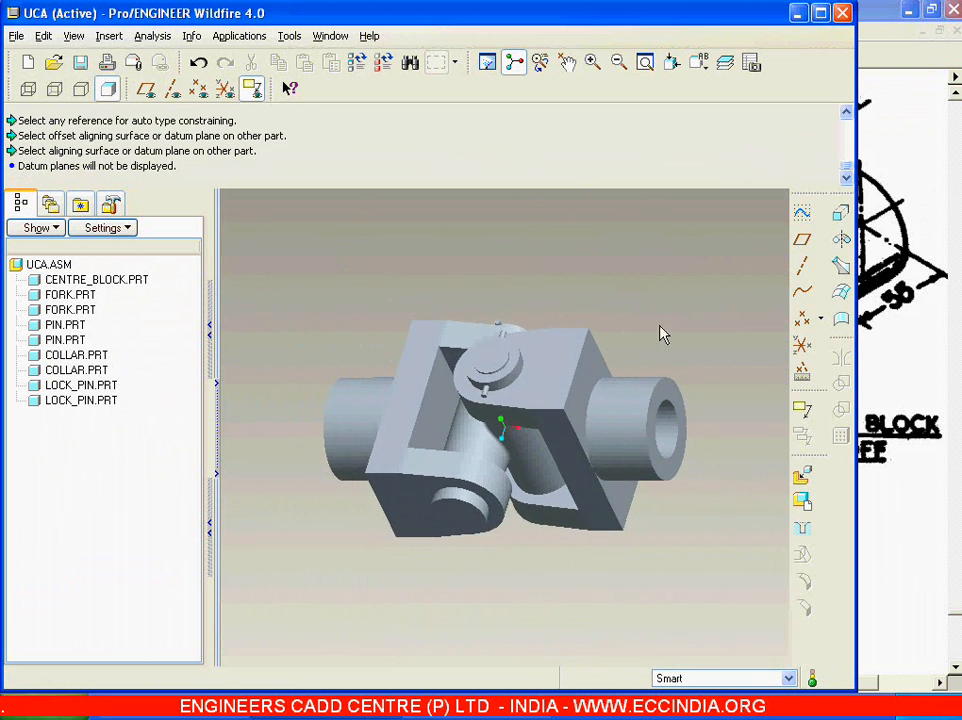
mouse_move(661, 318)
middle_mouse_down()
mouse_move(711, 286)
mouse_move(663, 307)
mouse_move(681, 306)
mouse_move(676, 320)
mouse_move(670, 311)
middle_mouse_up()
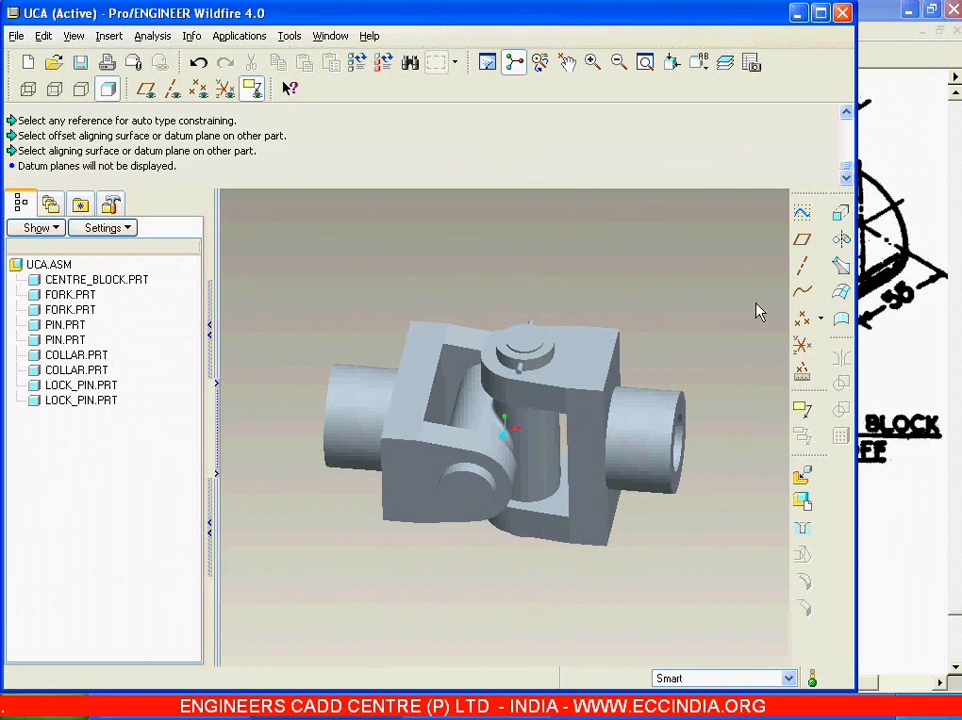